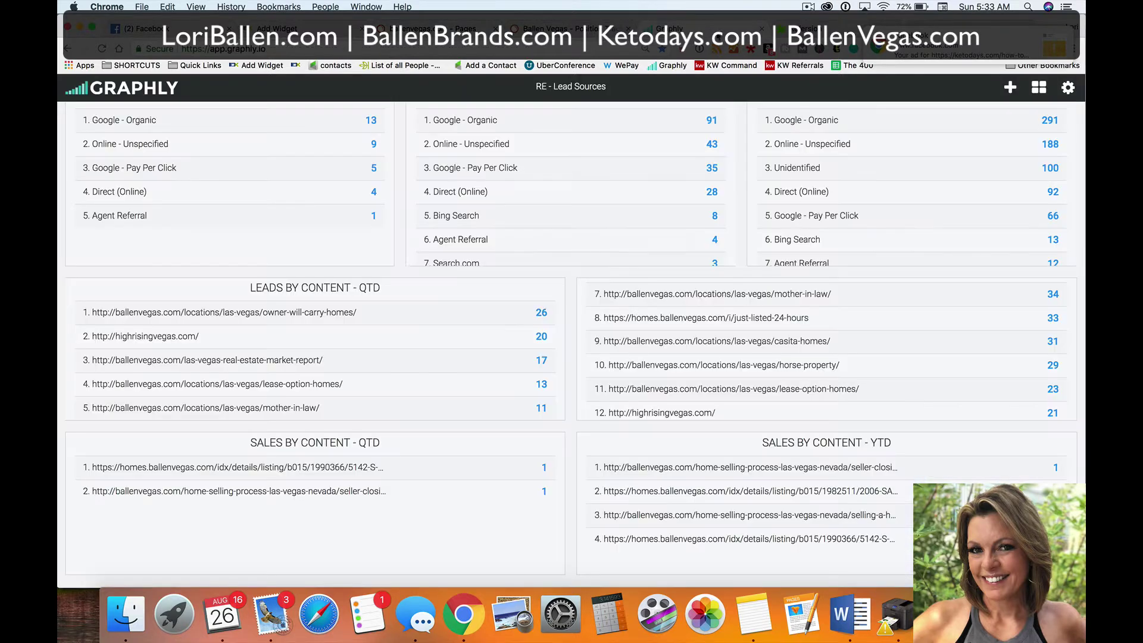
Look through the year-to-date leads by content list on the Graphly lead sources dashboard
{"action": "key", "text": "ctrl+Tab"}
{"action": "key", "text": "ctrl+Tab"}
{"action": "scroll", "coordinate": [708, 390], "scroll_direction": "up", "scroll_amount": 5}
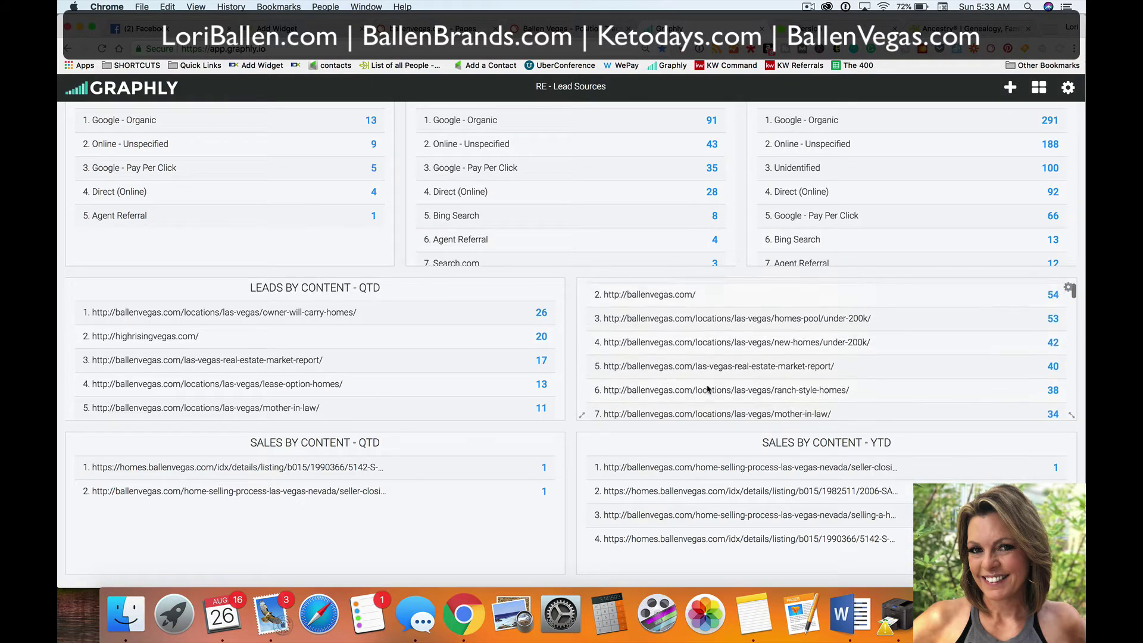
{"action": "scroll", "coordinate": [707, 390], "scroll_direction": "down", "scroll_amount": 2}
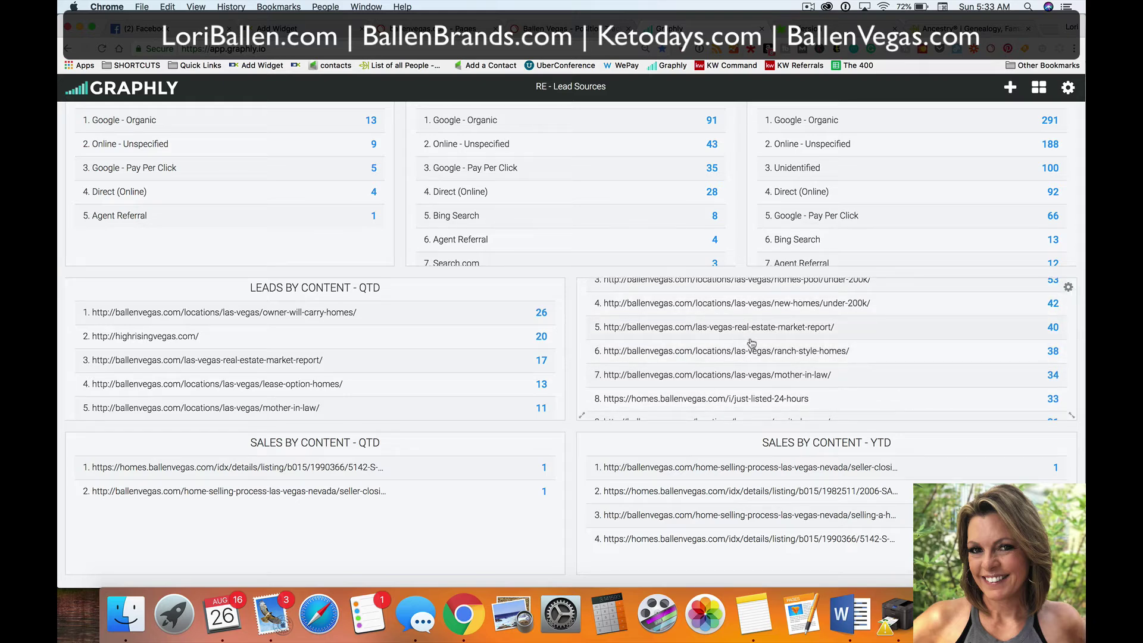
Compare the SEMrush Position Tracking and organic Pages reports for ballenvegas.com with Graphly's year-to-date leads by content list
{"action": "left_click", "coordinate": [589, 30]}
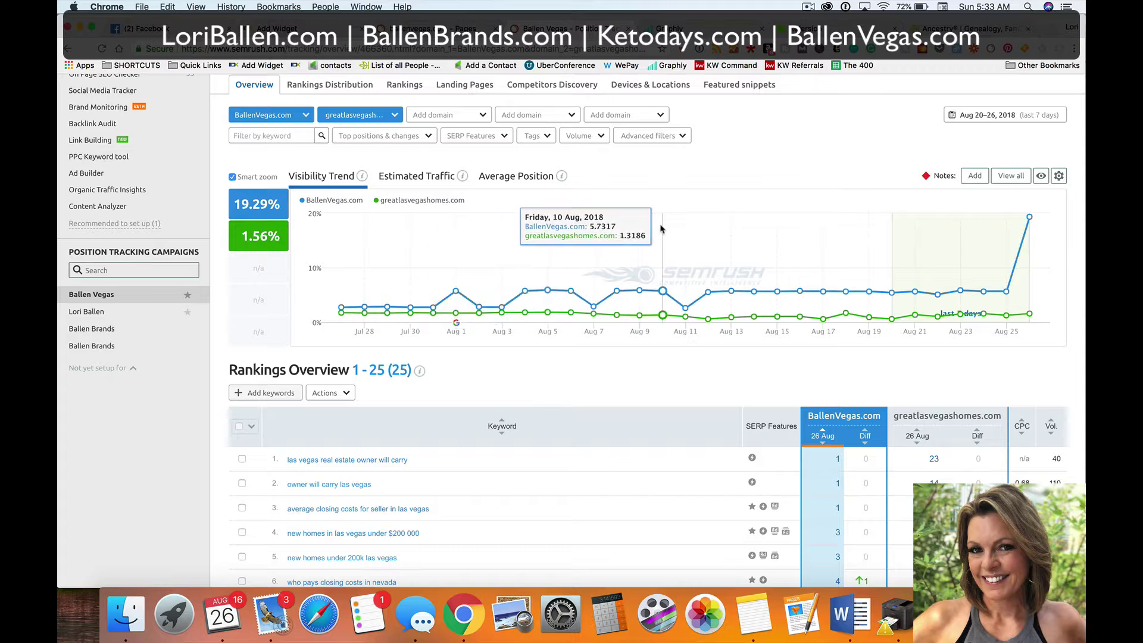
{"action": "left_click", "coordinate": [440, 29]}
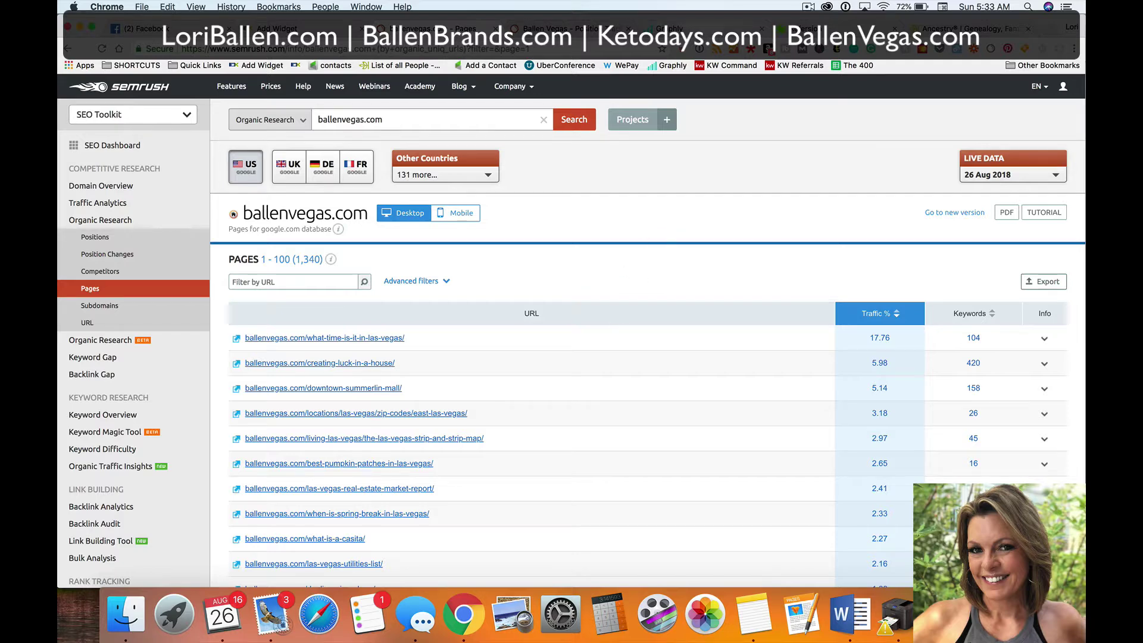
{"action": "left_click", "coordinate": [663, 29]}
{"action": "scroll", "coordinate": [770, 331], "scroll_direction": "down", "scroll_amount": 3}
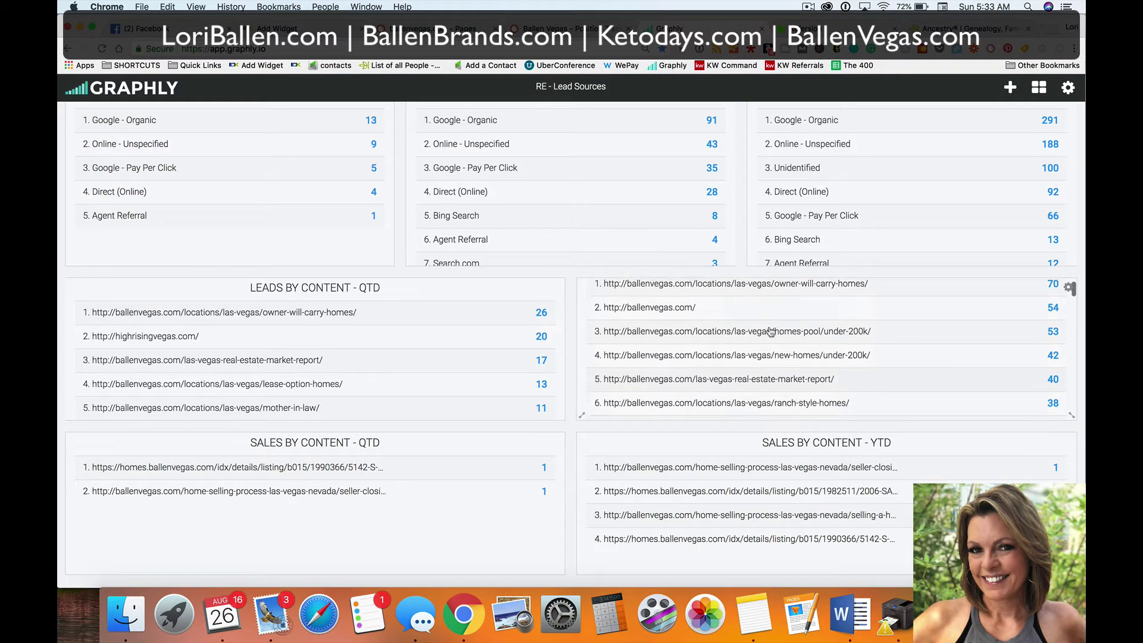
{"action": "scroll", "coordinate": [770, 332], "scroll_direction": "down", "scroll_amount": 4}
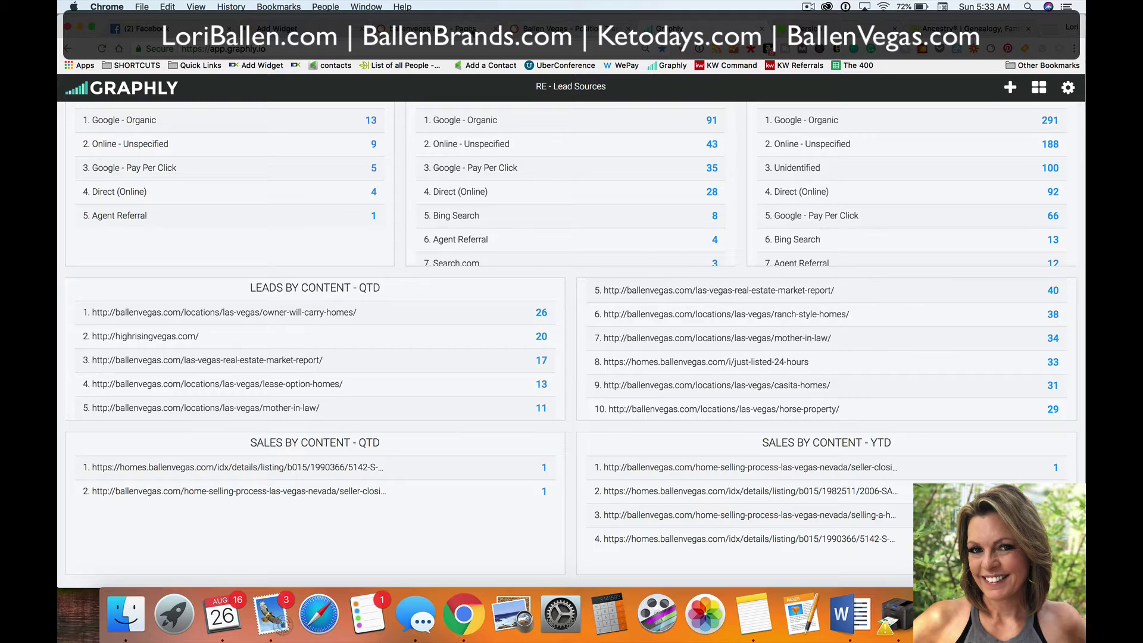
{"action": "key", "text": "ctrl+shift+Tab"}
{"action": "key", "text": "ctrl+shift+Tab"}
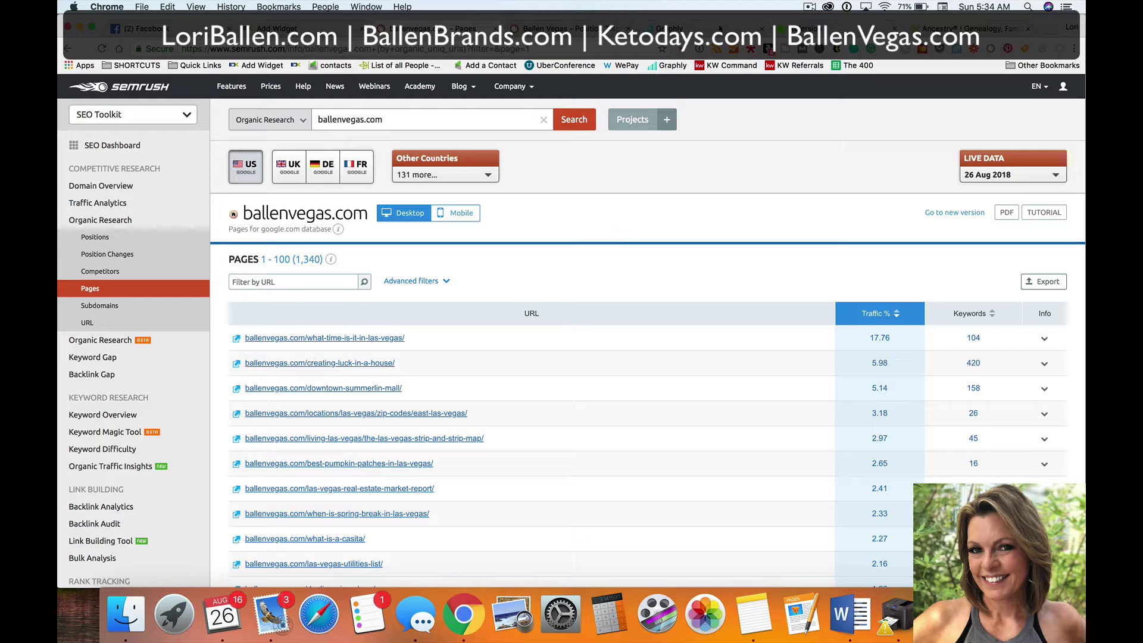
{"action": "left_click", "coordinate": [720, 27]}
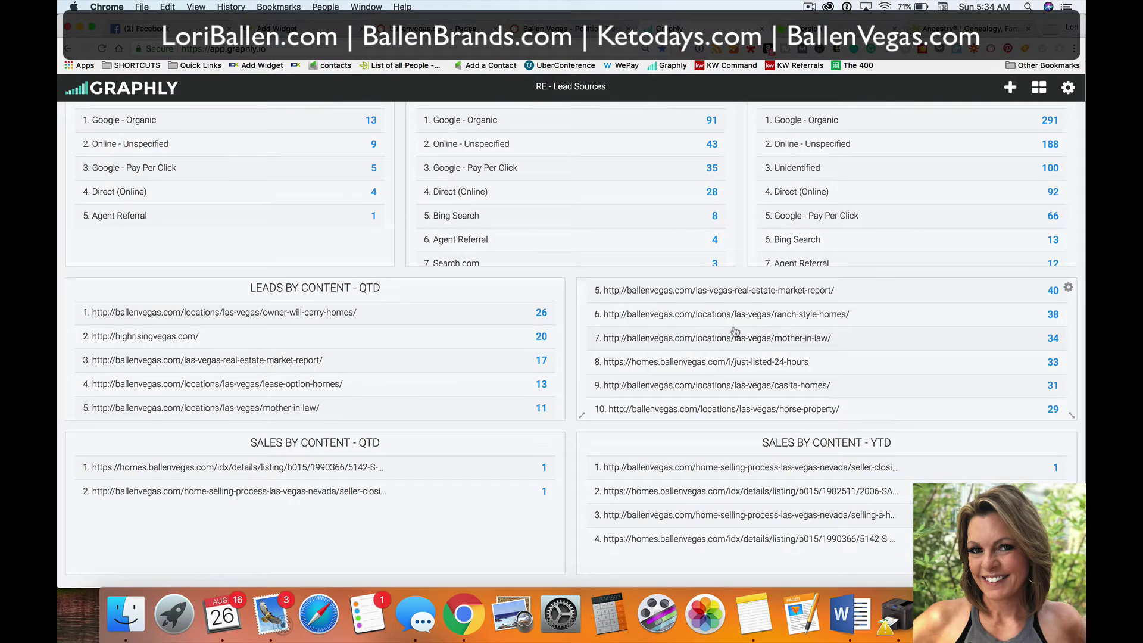
Switch to the SEMrush organic Pages report for ballenvegas.com and filter its URLs by "mother"
{"action": "left_click", "coordinate": [433, 28]}
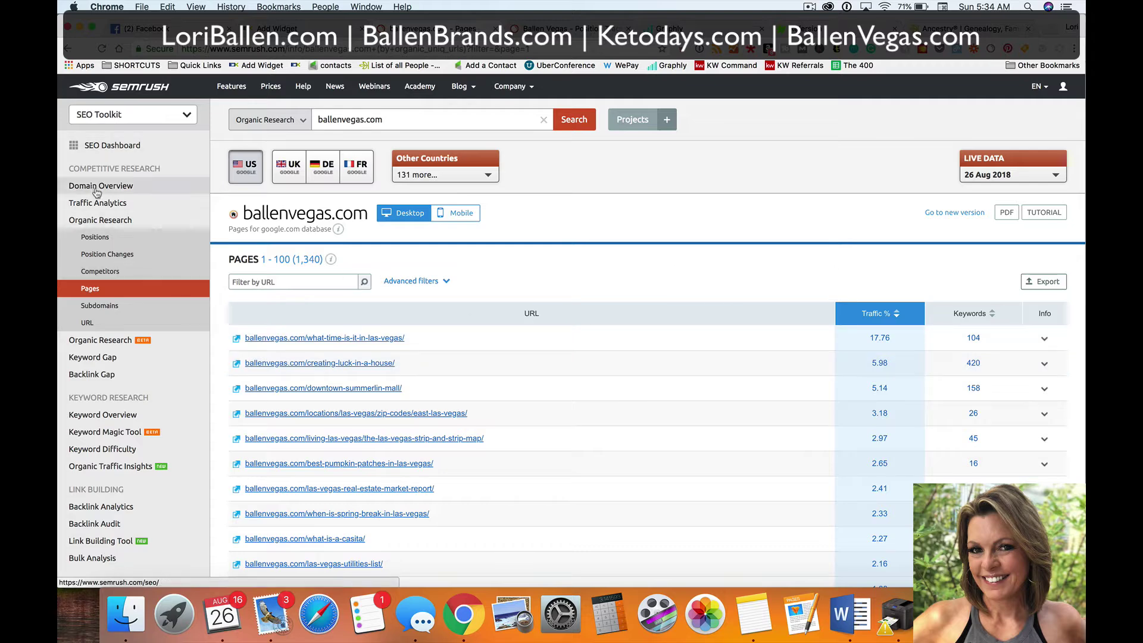
{"action": "left_click", "coordinate": [93, 291]}
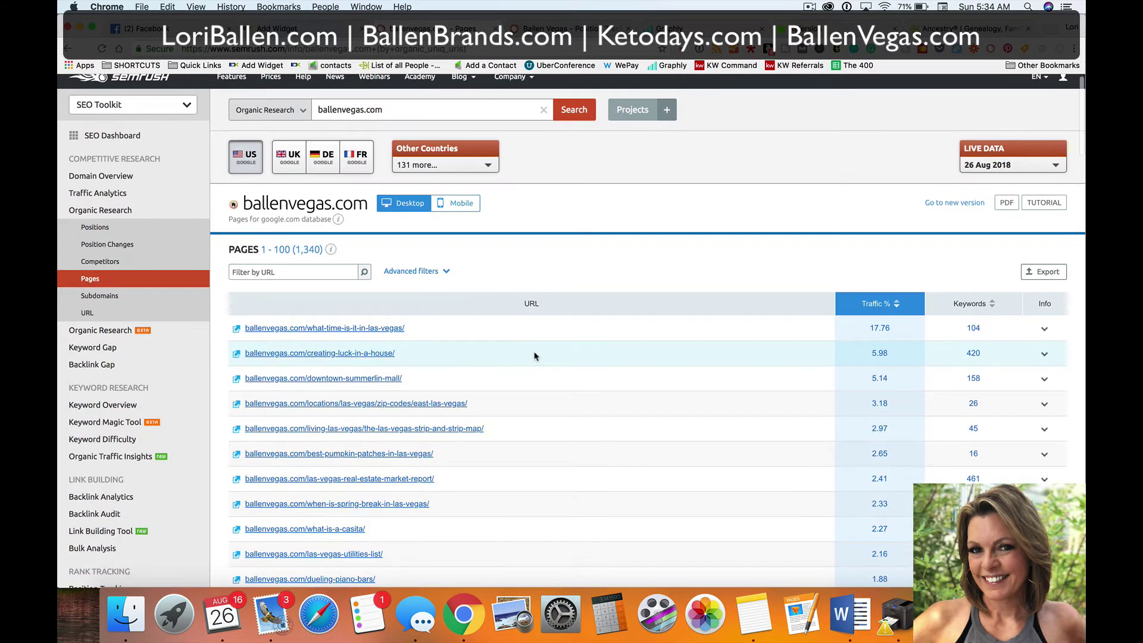
{"action": "scroll", "coordinate": [534, 356], "scroll_direction": "down", "scroll_amount": 2}
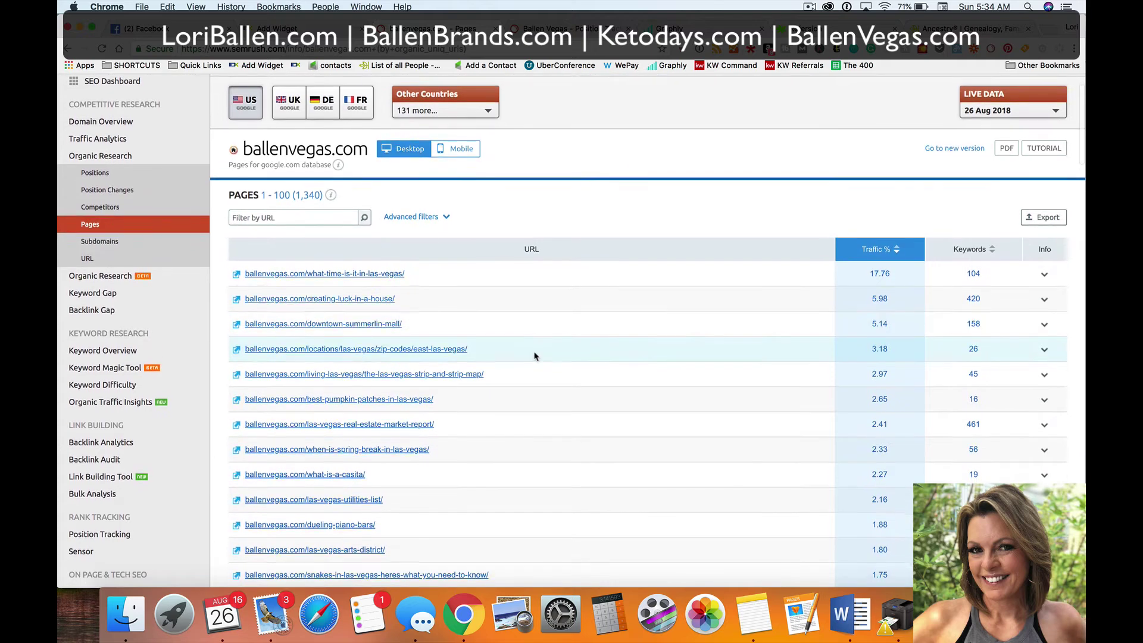
{"action": "scroll", "coordinate": [534, 356], "scroll_direction": "down", "scroll_amount": 2}
{"action": "scroll", "coordinate": [534, 355], "scroll_direction": "up", "scroll_amount": 2}
{"action": "scroll", "coordinate": [534, 356], "scroll_direction": "up", "scroll_amount": 3}
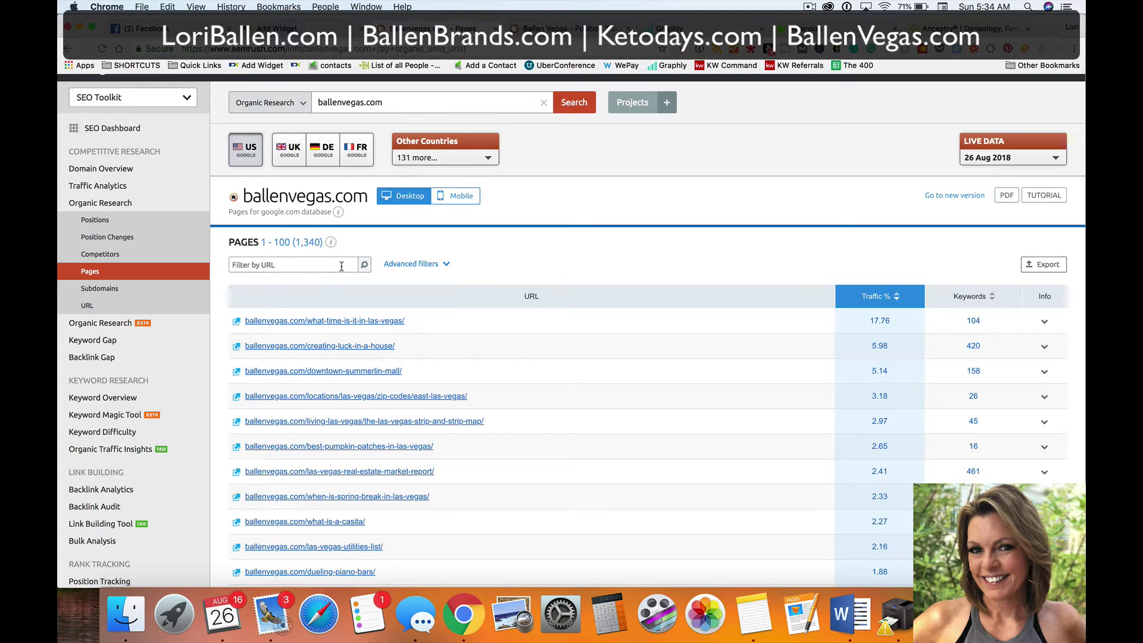
{"action": "type", "text": "mother"}
{"action": "key", "text": "Return"}
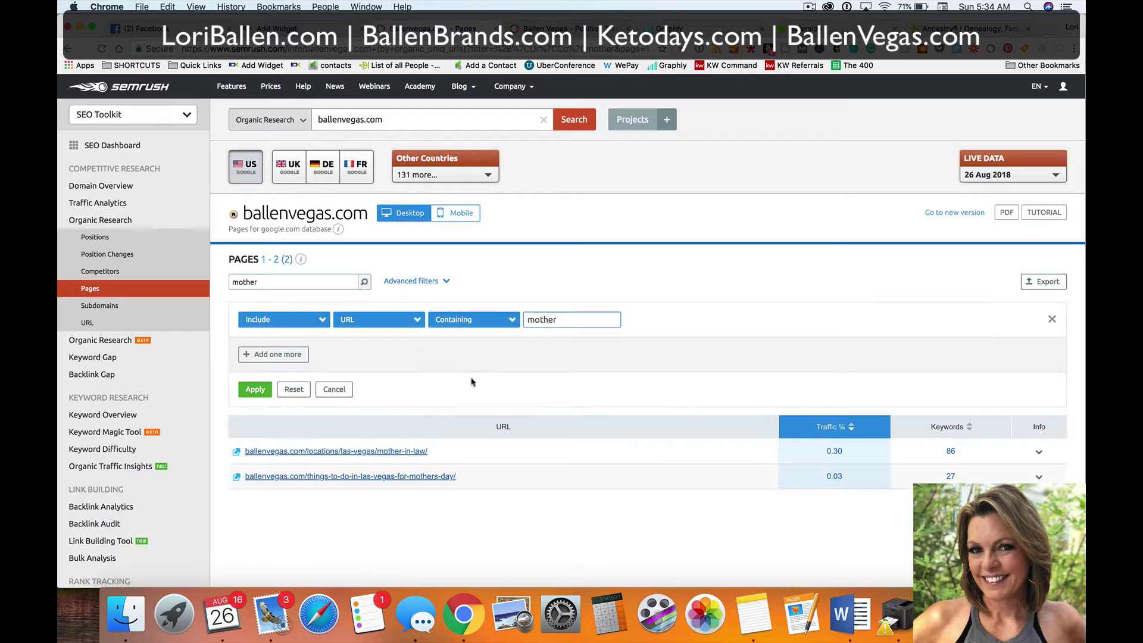
Open the live mother-in-law page from the filtered results and look through its listings and community sections down to Wrapping Up
{"action": "scroll", "coordinate": [472, 382], "scroll_direction": "down", "scroll_amount": 4}
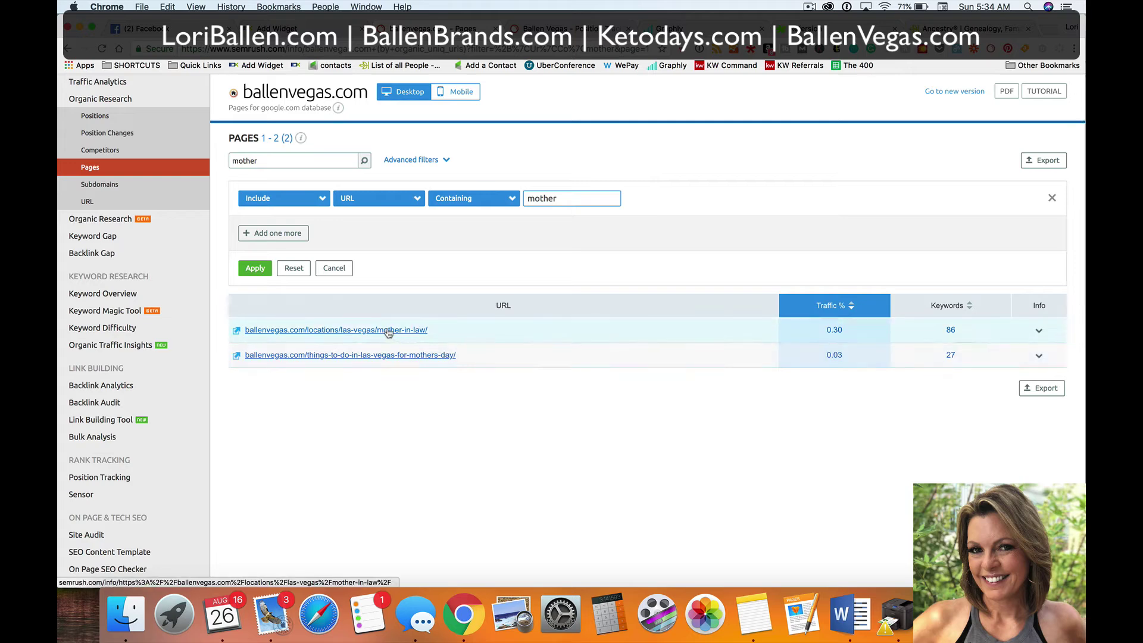
{"action": "left_click", "coordinate": [247, 331]}
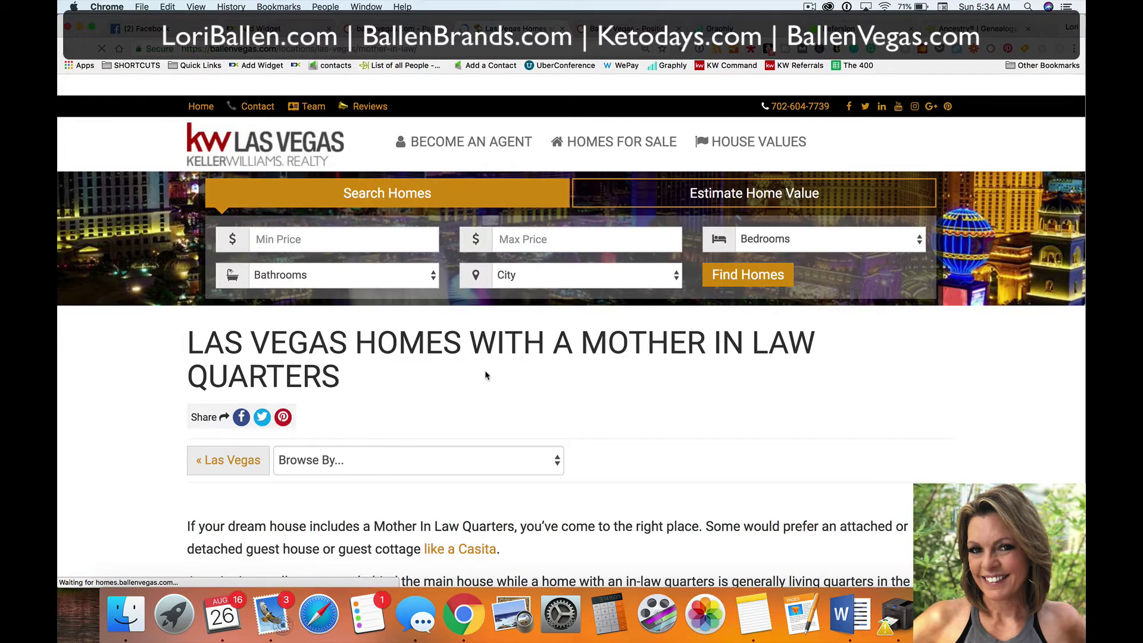
{"action": "scroll", "coordinate": [695, 391], "scroll_direction": "down", "scroll_amount": 2}
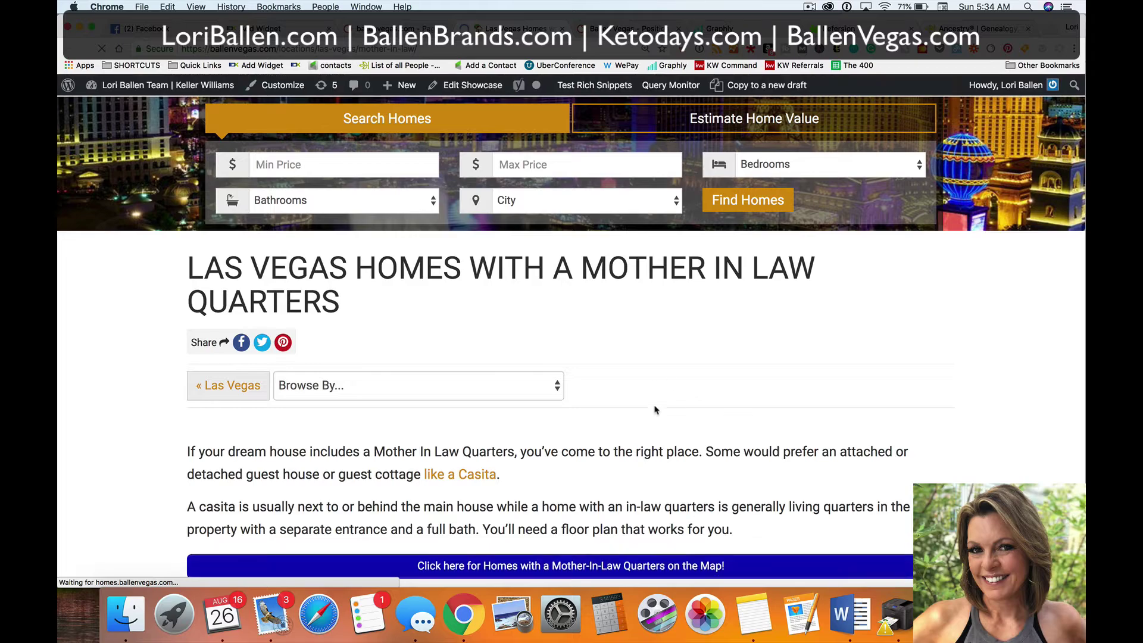
{"action": "scroll", "coordinate": [690, 398], "scroll_direction": "down", "scroll_amount": 10}
{"action": "scroll", "coordinate": [688, 399], "scroll_direction": "down", "scroll_amount": 15}
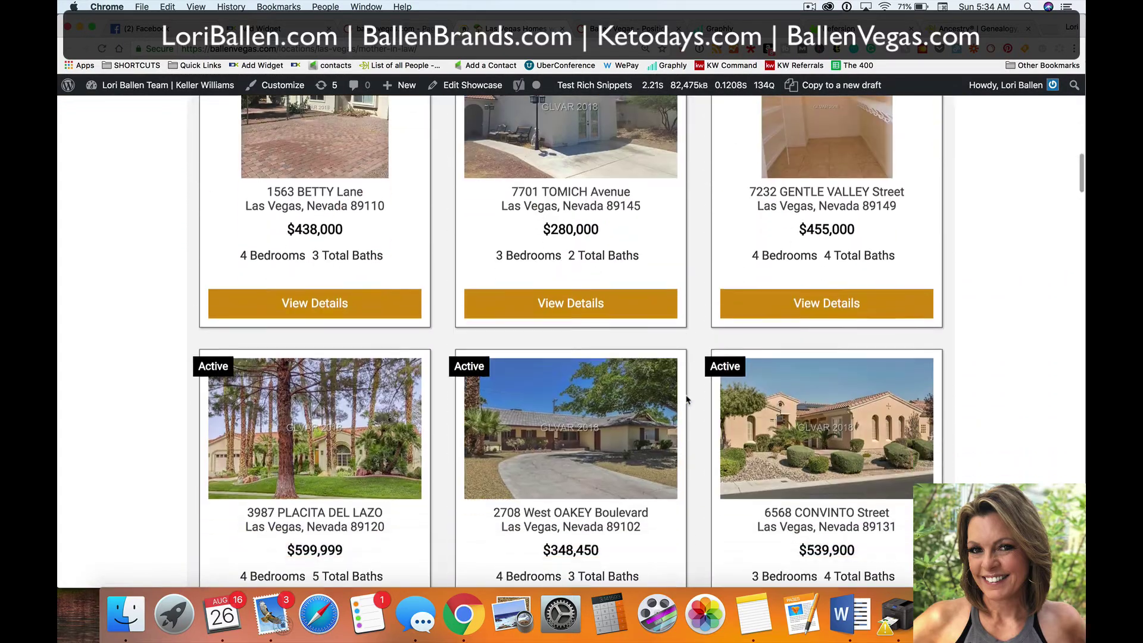
{"action": "scroll", "coordinate": [688, 399], "scroll_direction": "down", "scroll_amount": 12}
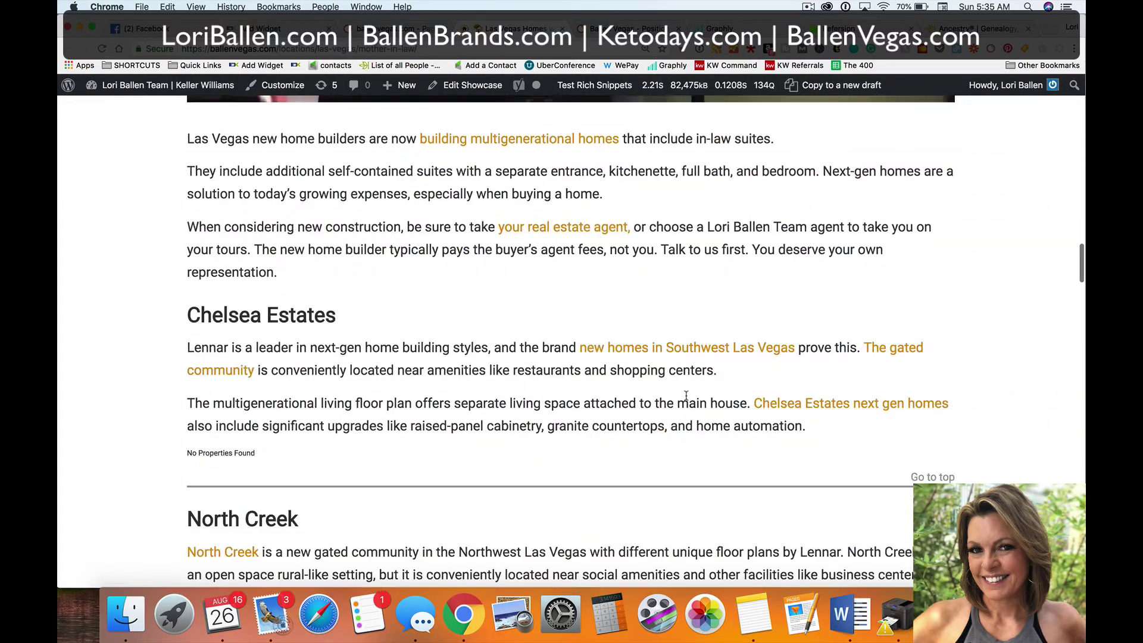
{"action": "scroll", "coordinate": [688, 399], "scroll_direction": "down", "scroll_amount": 12}
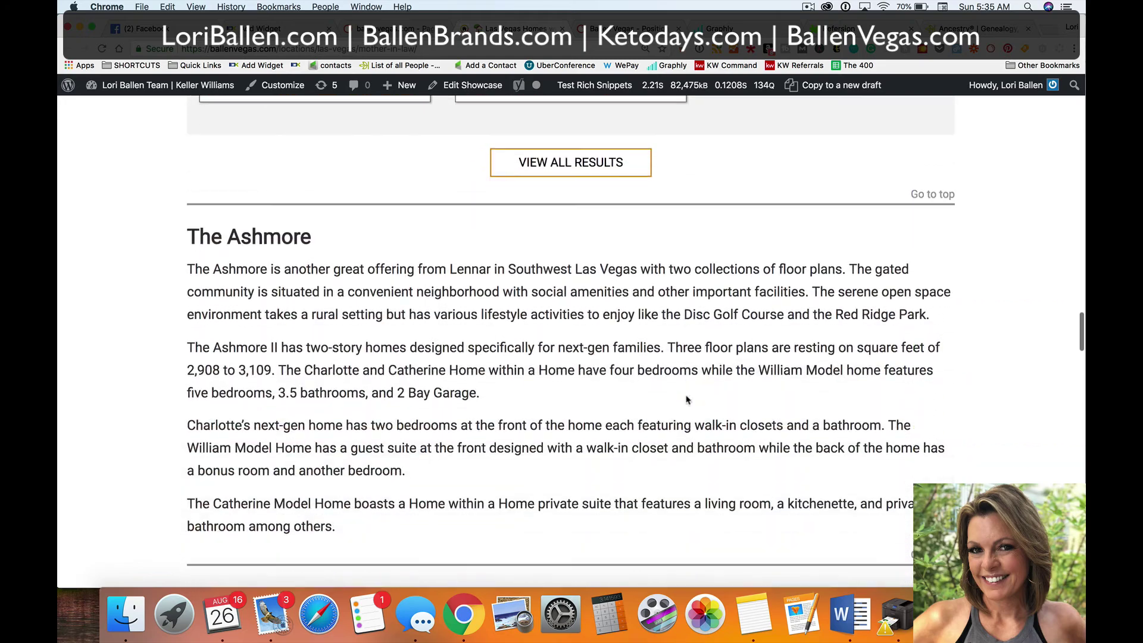
{"action": "scroll", "coordinate": [687, 400], "scroll_direction": "down", "scroll_amount": 12}
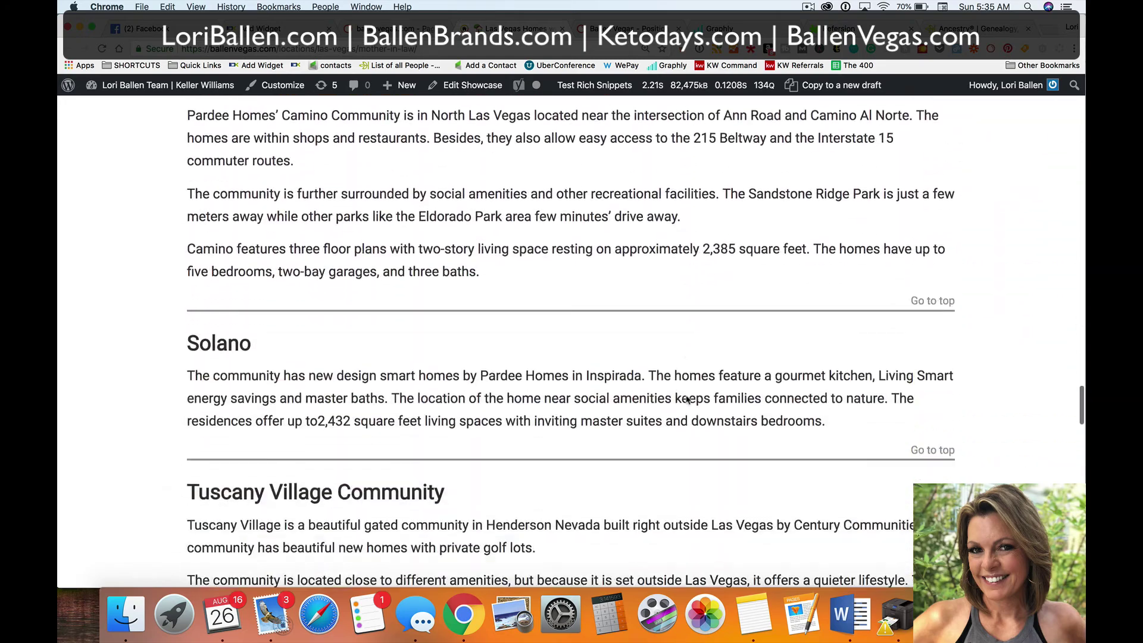
{"action": "scroll", "coordinate": [688, 400], "scroll_direction": "down", "scroll_amount": 5}
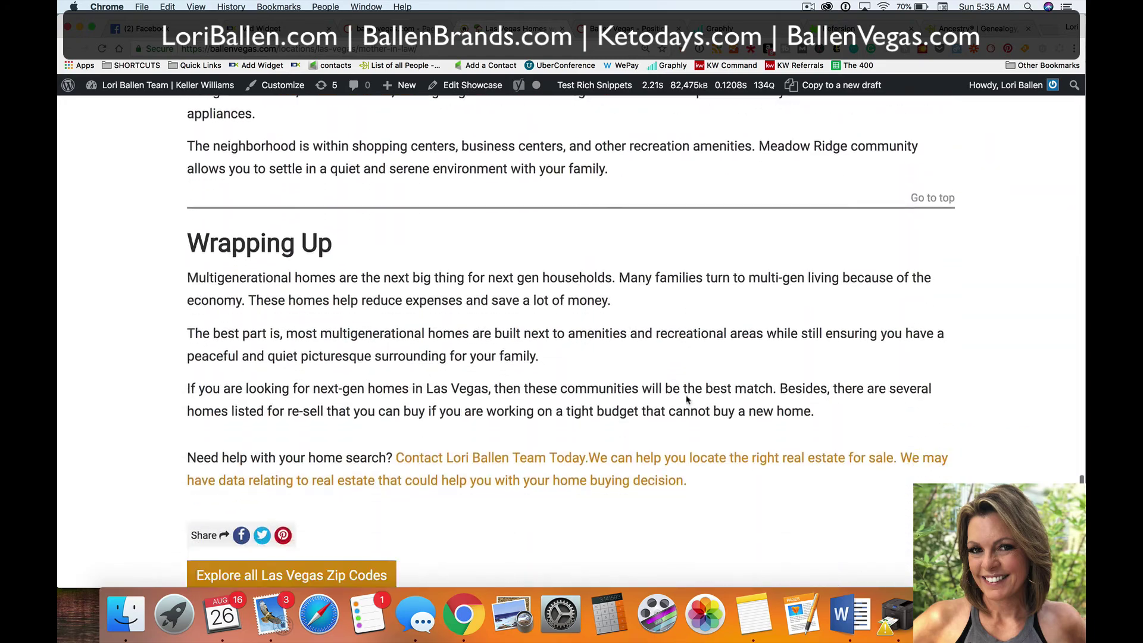
Return to the beginning of the mother-in-law page and check the Browse By options
{"action": "scroll", "coordinate": [688, 400], "scroll_direction": "up", "scroll_amount": 15}
{"action": "scroll", "coordinate": [688, 399], "scroll_direction": "up", "scroll_amount": 15}
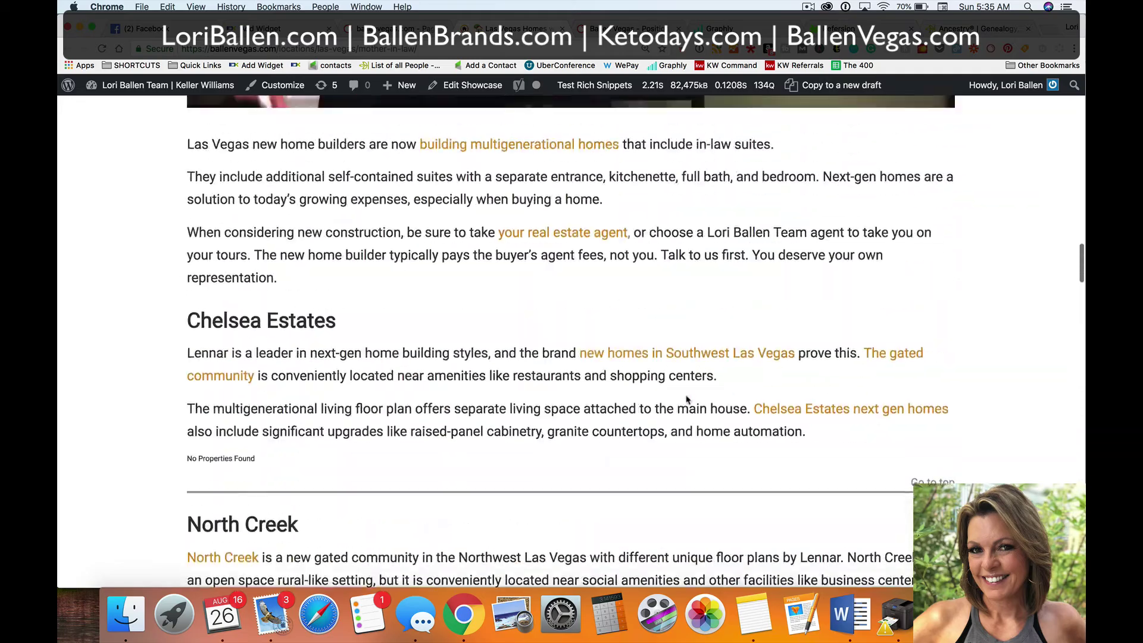
{"action": "scroll", "coordinate": [684, 399], "scroll_direction": "up", "scroll_amount": 8}
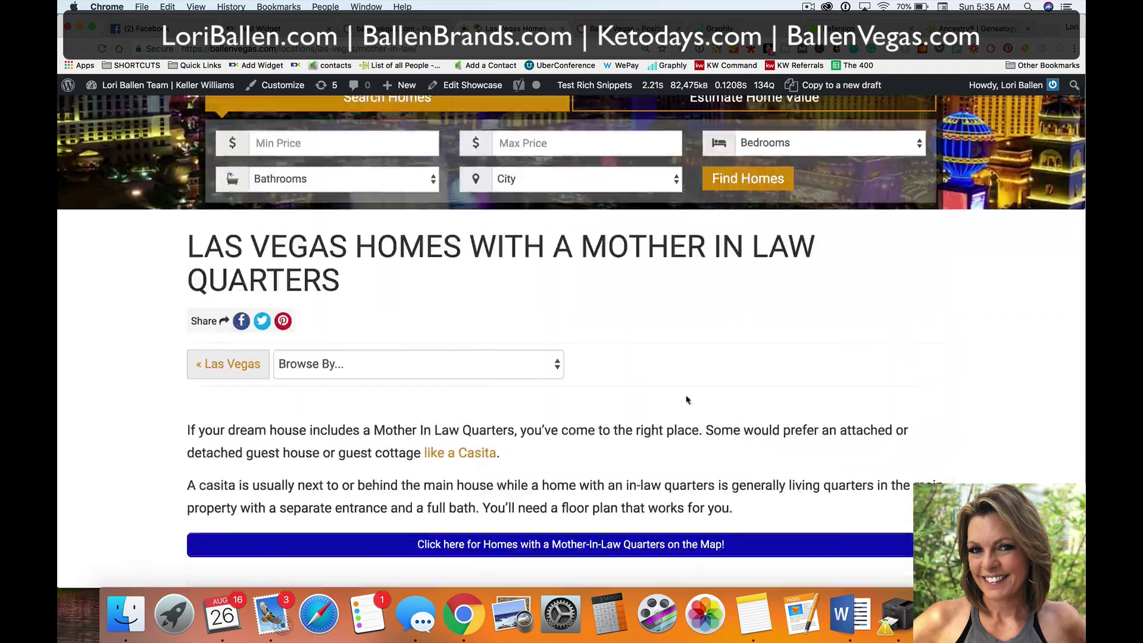
{"action": "scroll", "coordinate": [598, 382], "scroll_direction": "down", "scroll_amount": 1}
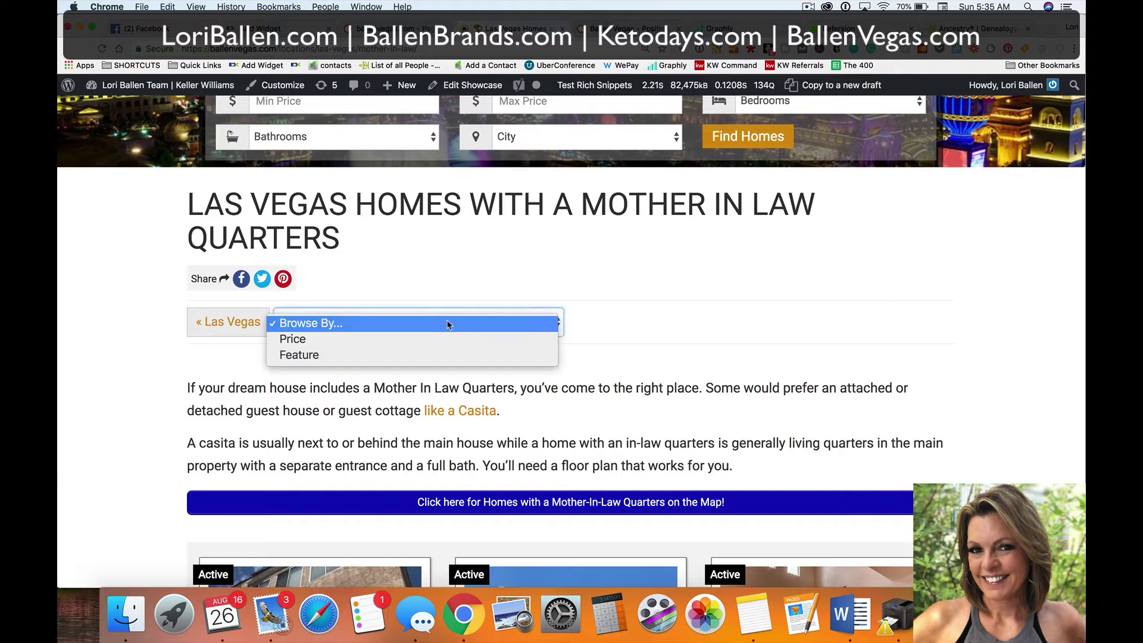
{"action": "left_click", "coordinate": [441, 323]}
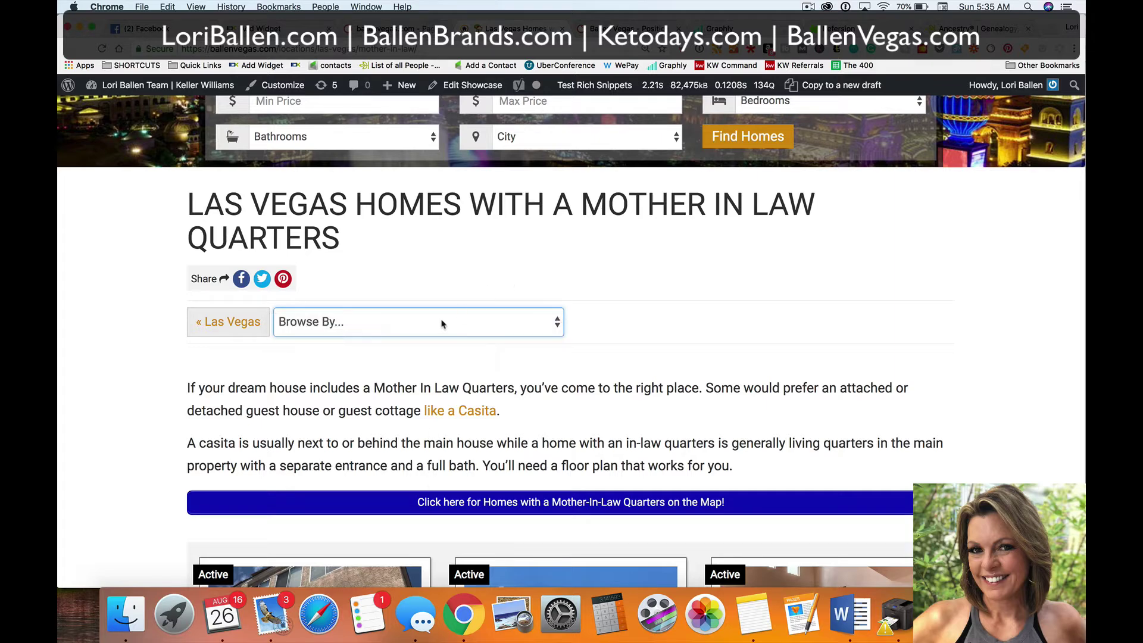
Open the SEMrush URL overview for the mother-in-law page and examine its top organic keywords
{"action": "left_click", "coordinate": [393, 29]}
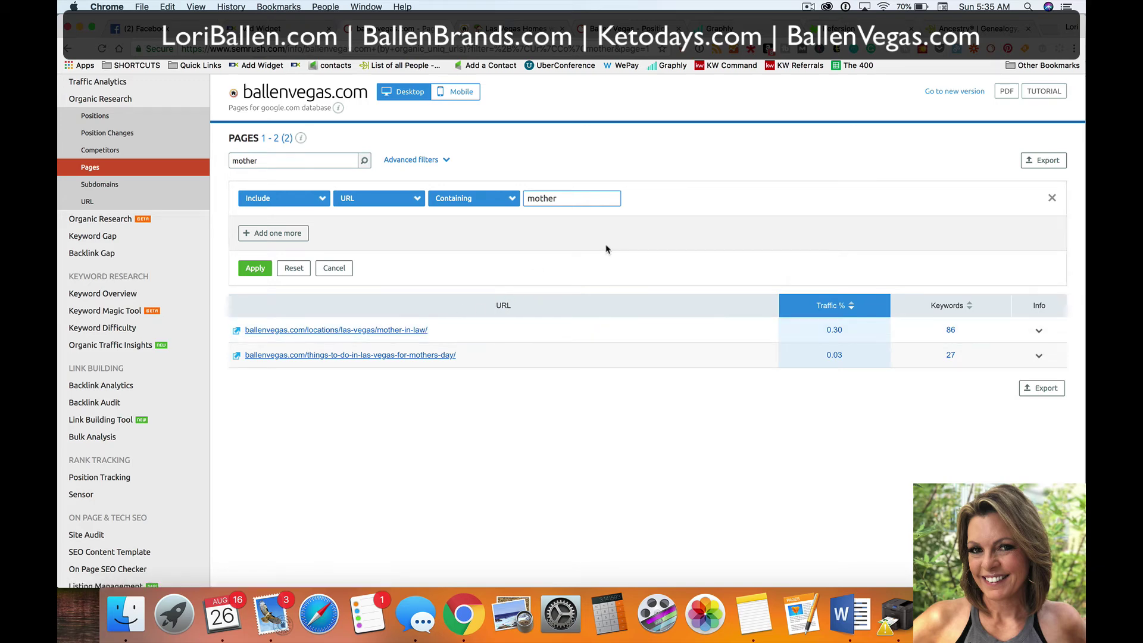
{"action": "scroll", "coordinate": [544, 264], "scroll_direction": "down", "scroll_amount": 1}
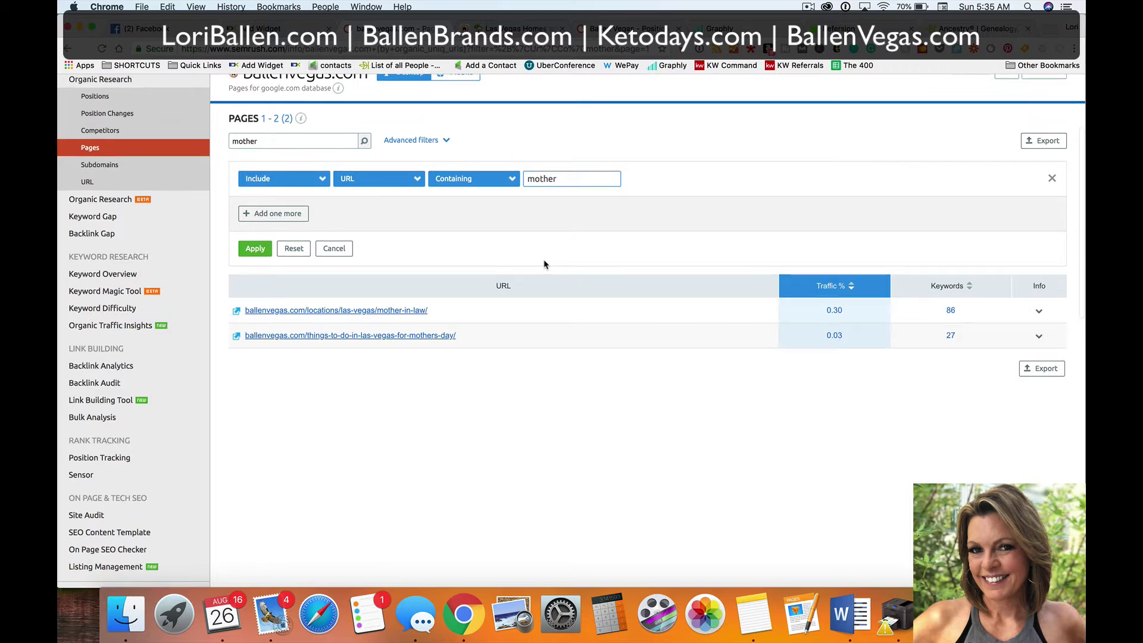
{"action": "left_click", "coordinate": [387, 312]}
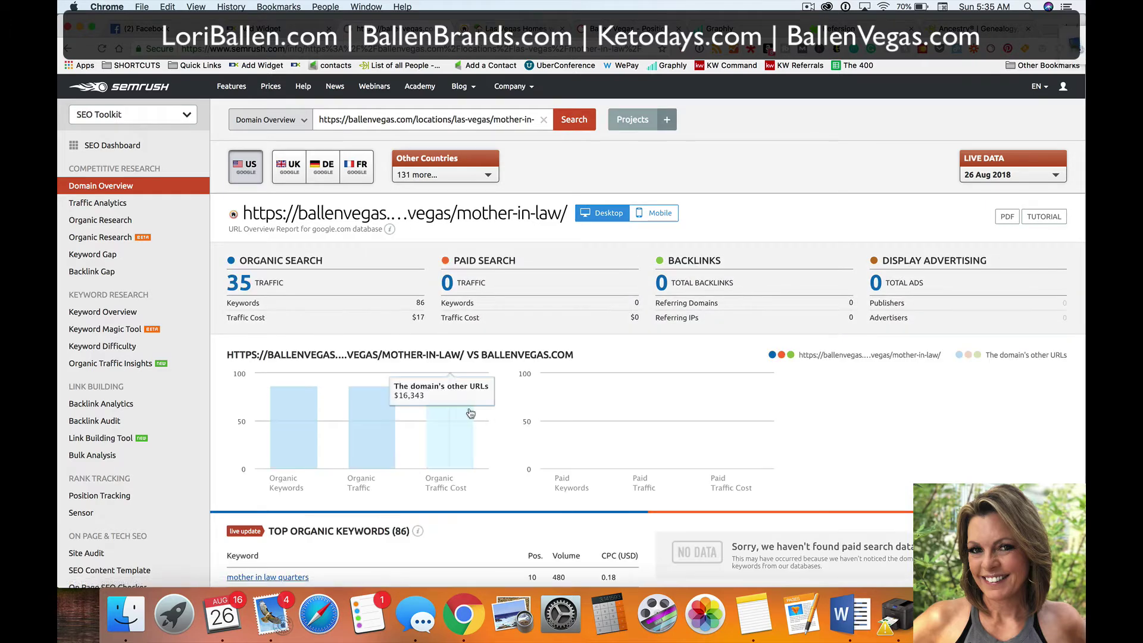
{"action": "scroll", "coordinate": [470, 412], "scroll_direction": "down", "scroll_amount": 5}
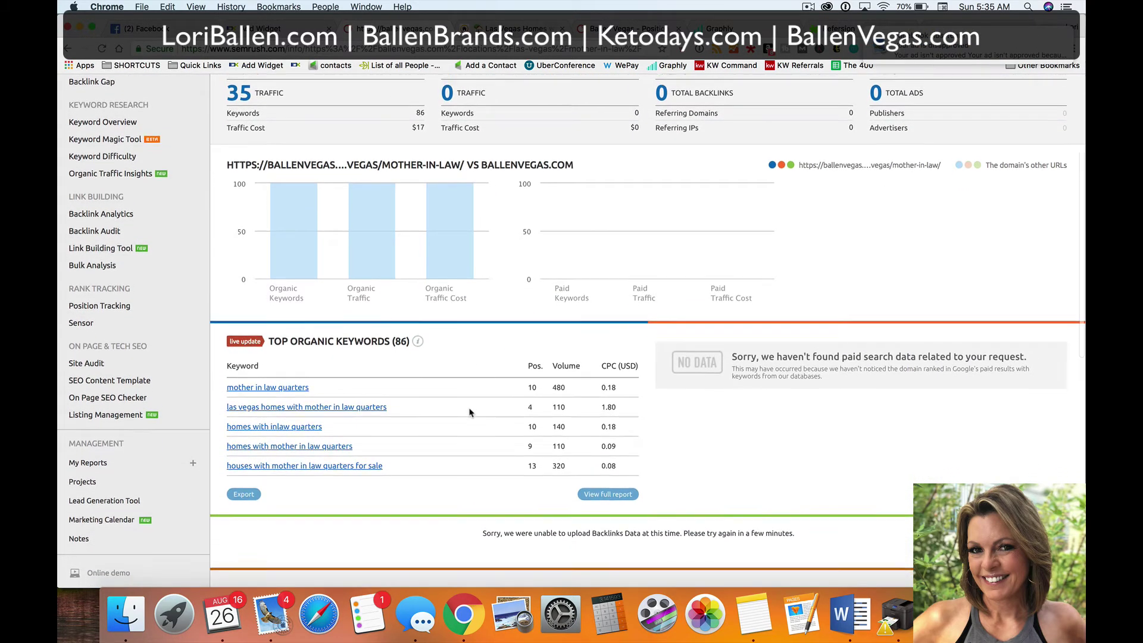
{"action": "scroll", "coordinate": [469, 412], "scroll_direction": "down", "scroll_amount": 2}
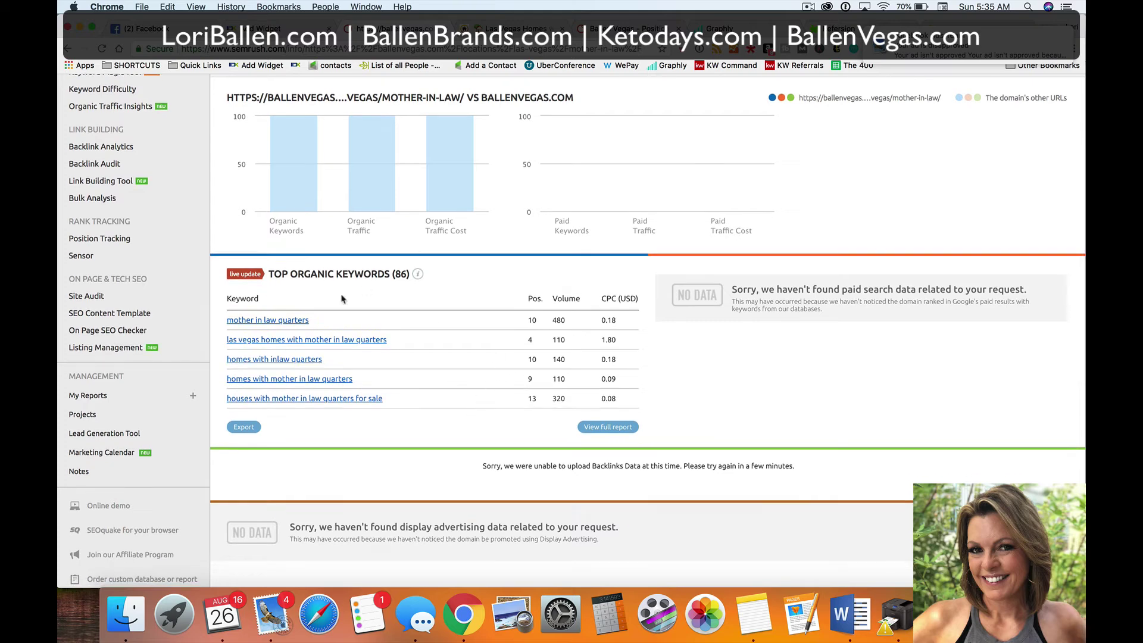
Open the full organic keyword report for the mother-in-law page and review its search positions table
{"action": "left_click", "coordinate": [616, 434]}
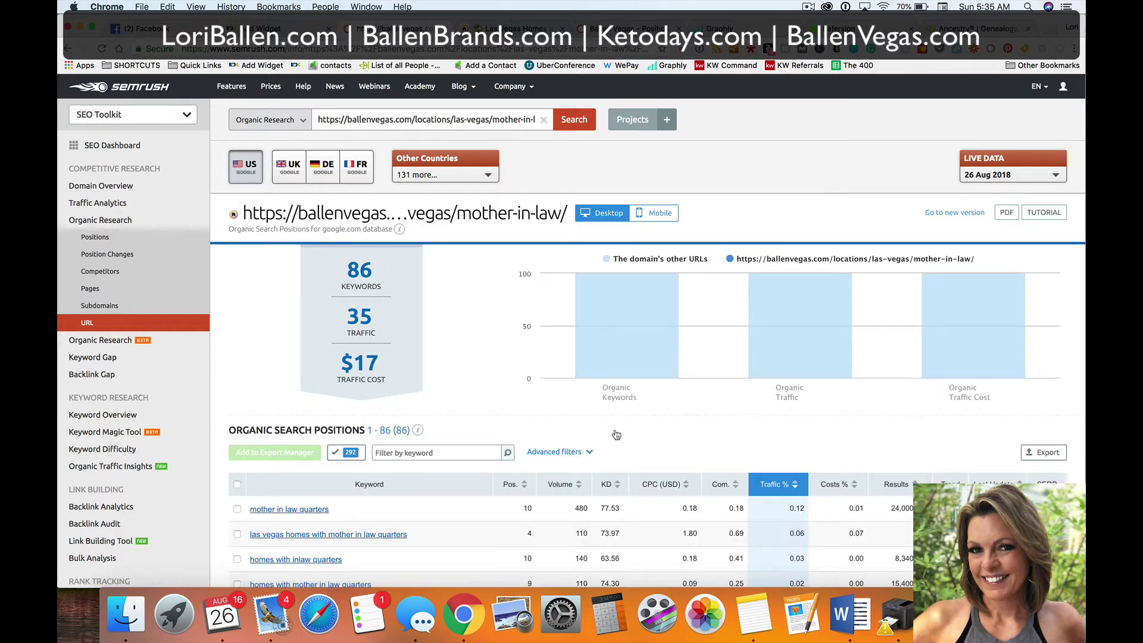
{"action": "scroll", "coordinate": [574, 393], "scroll_direction": "down", "scroll_amount": 2}
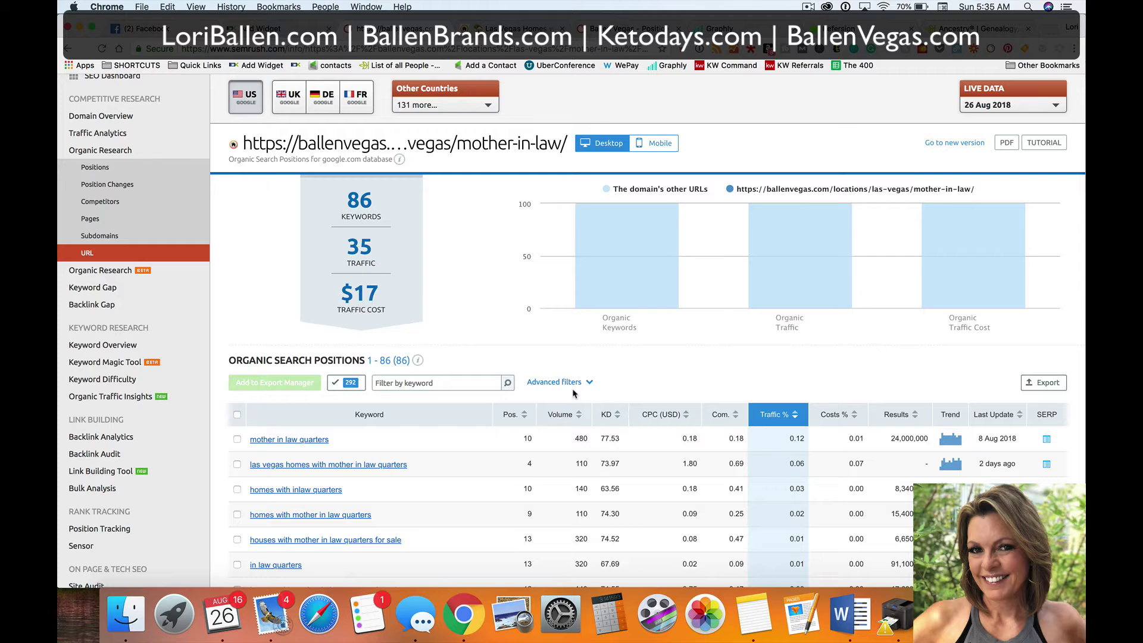
{"action": "scroll", "coordinate": [573, 393], "scroll_direction": "down", "scroll_amount": 7}
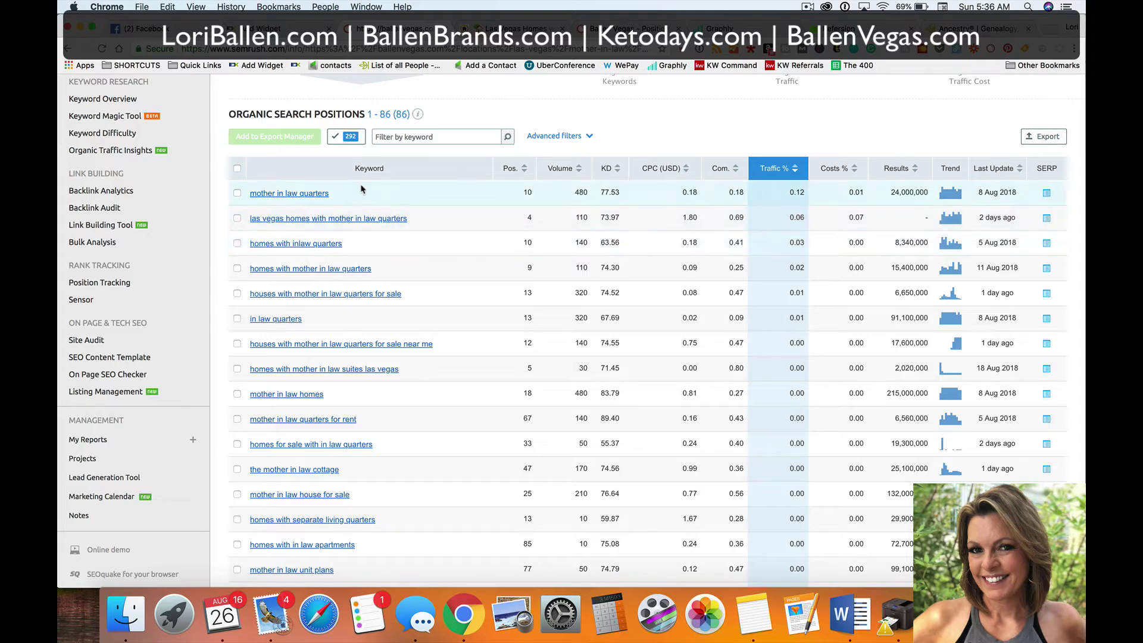
Copy the keyword "mother in law quarters" and switch to the Ballen Vegas Position Tracking campaign
{"action": "left_click_drag", "start_coordinate": [331, 193], "coordinate": [250, 193]}
{"action": "key", "text": "super+c"}
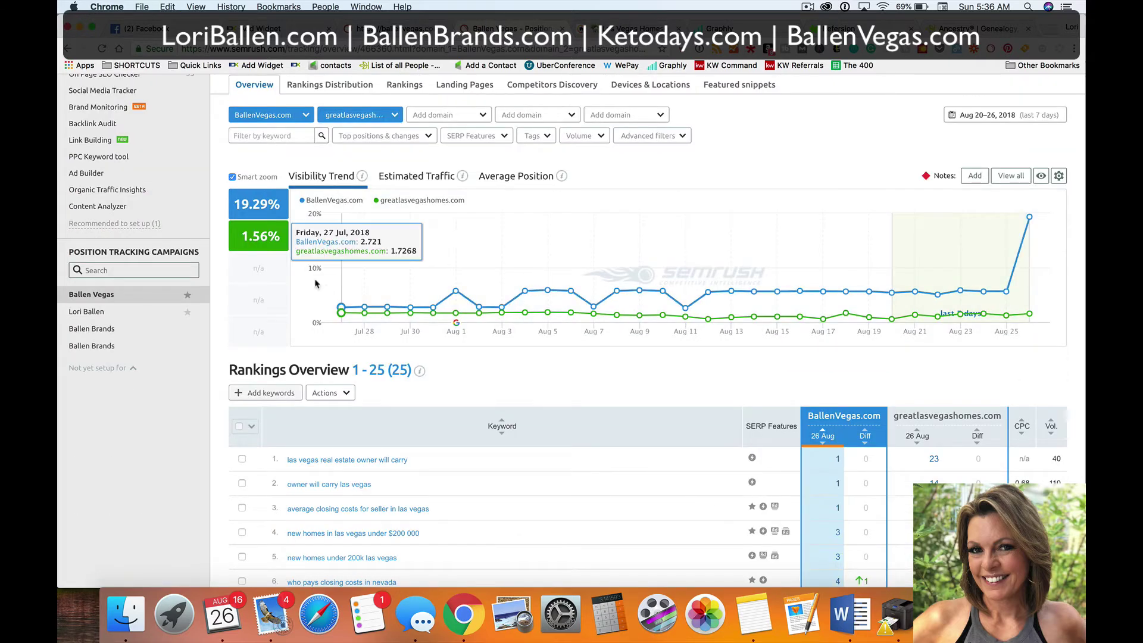
{"action": "scroll", "coordinate": [120, 232], "scroll_direction": "up", "scroll_amount": 3}
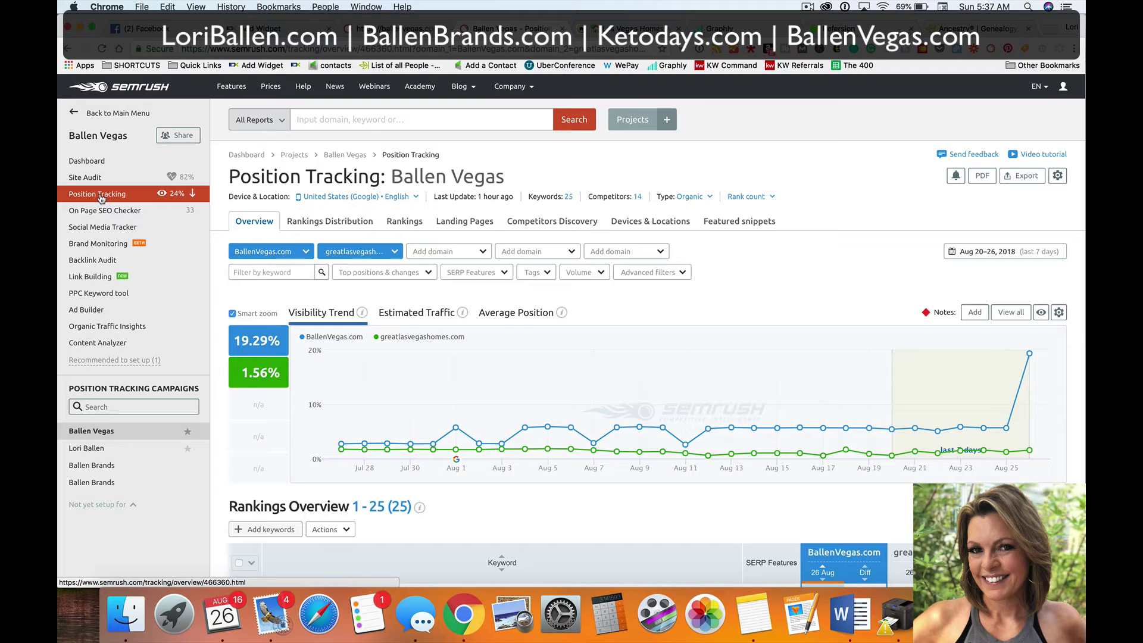
Add the keywords "mother in law quarters" and "las vegas homes with mother in law quarters" to the campaign's tracked keywords
{"action": "scroll", "coordinate": [350, 307], "scroll_direction": "down", "scroll_amount": 5}
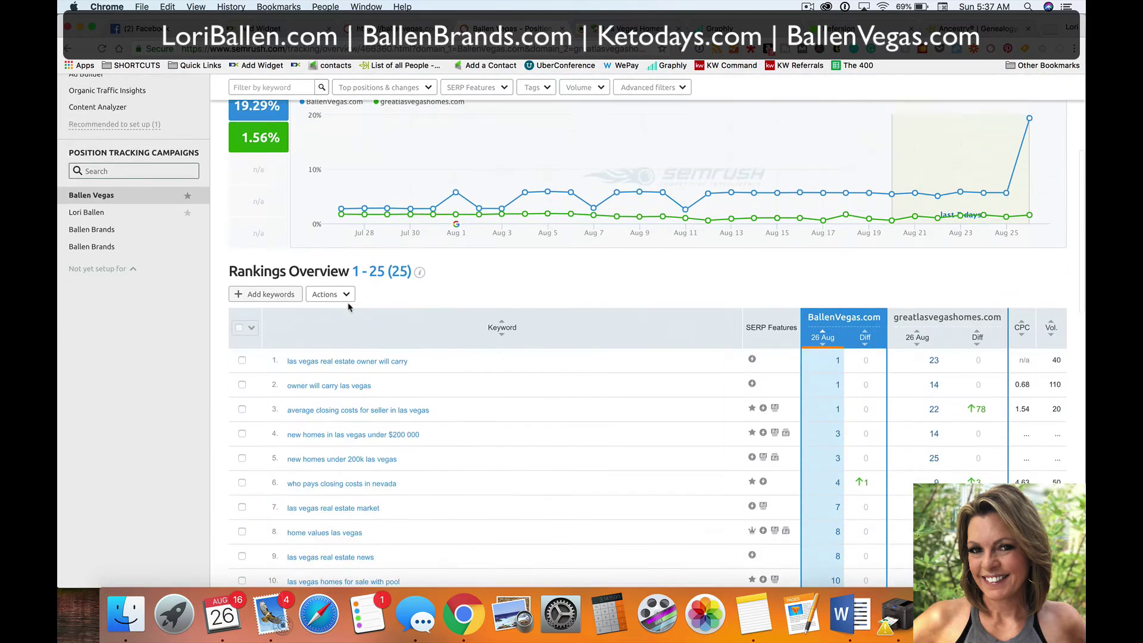
{"action": "left_click", "coordinate": [262, 223]}
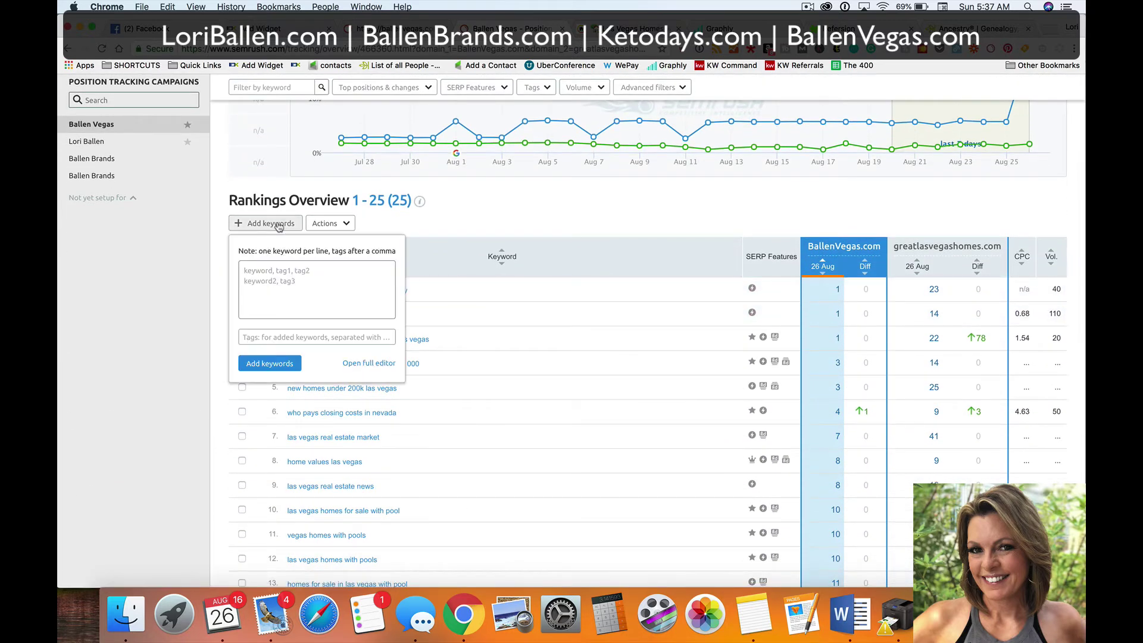
{"action": "left_click", "coordinate": [273, 281]}
{"action": "key", "text": "super+v"}
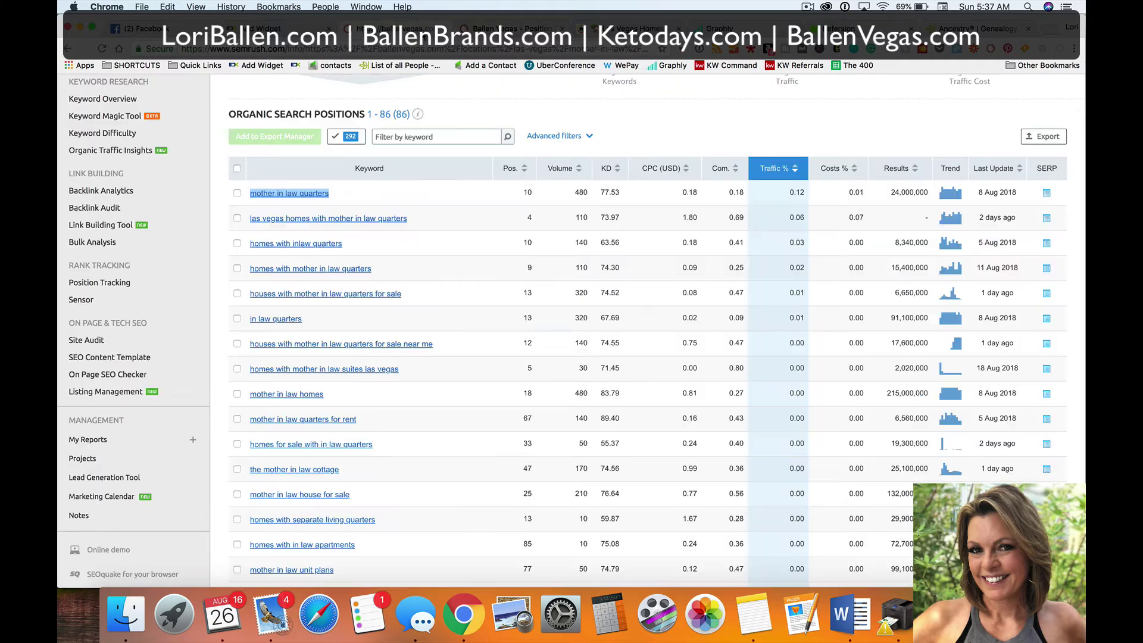
{"action": "left_click_drag", "start_coordinate": [417, 218], "coordinate": [249, 219]}
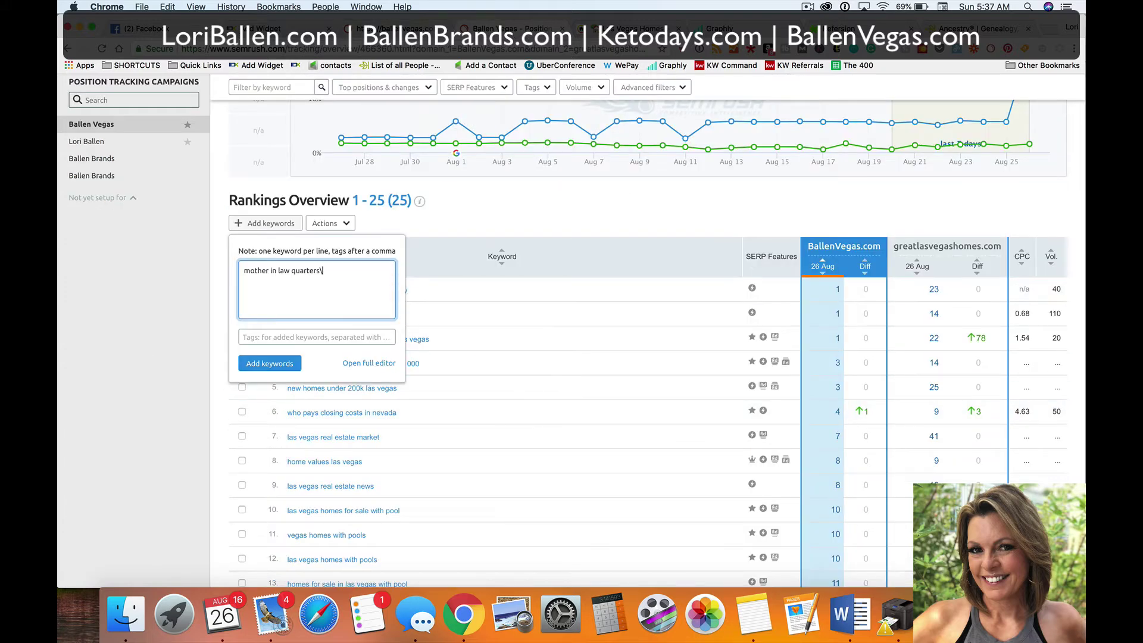
{"action": "type", "text": "las vegas homes with mother in law quarters"}
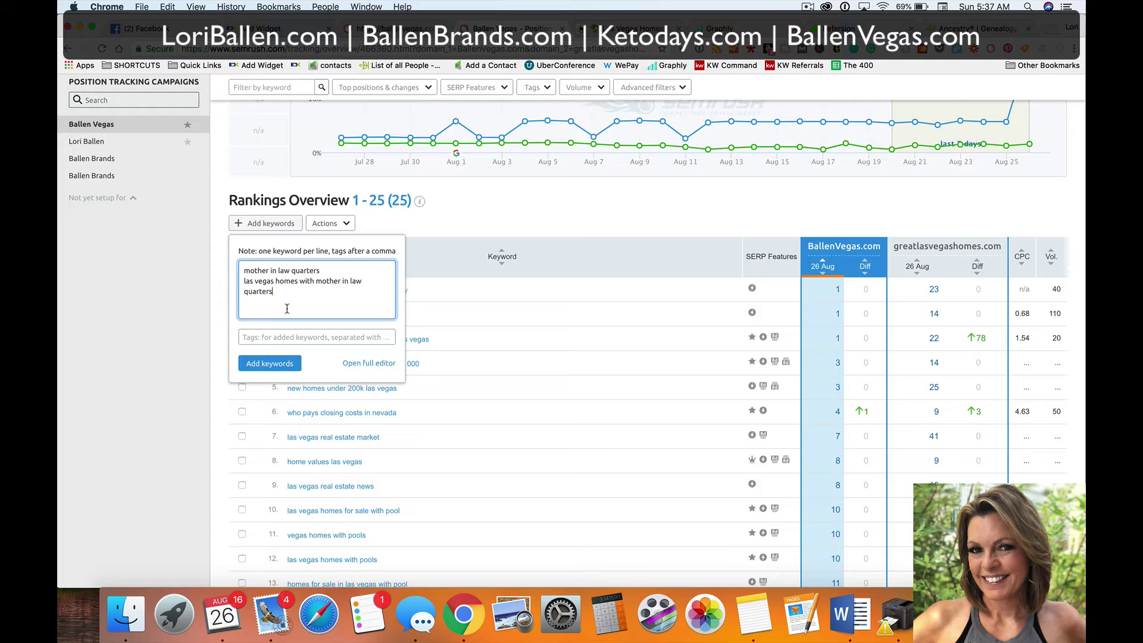
{"action": "left_click", "coordinate": [276, 365]}
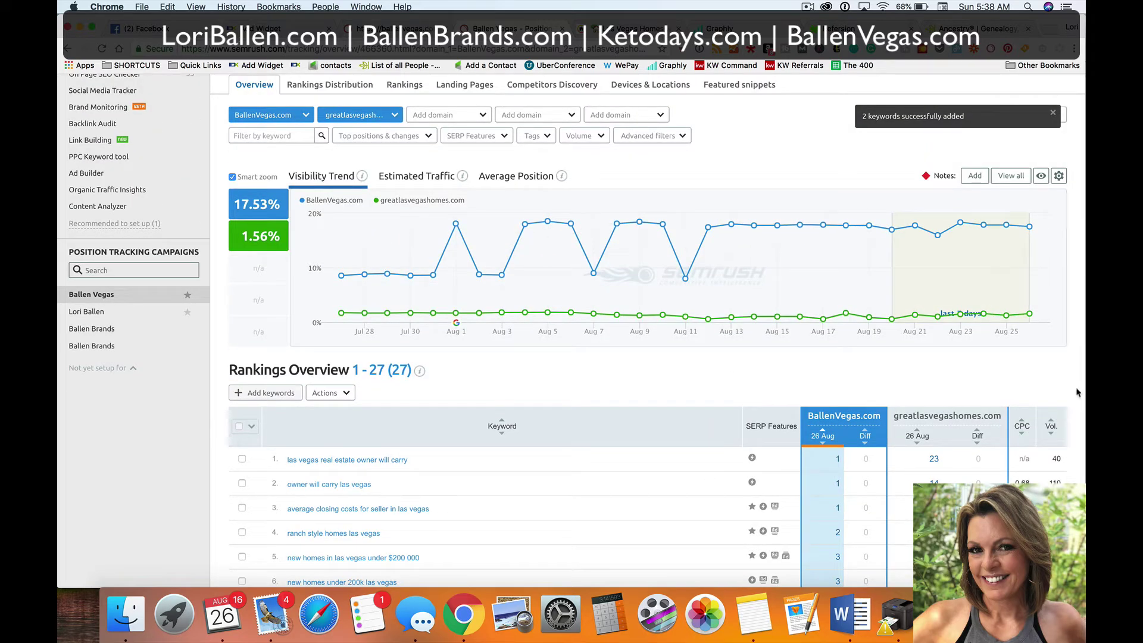
Examine the updated visibility trend and the best-ranking keywords in the Rankings Overview
{"action": "scroll", "coordinate": [1077, 390], "scroll_direction": "up", "scroll_amount": 3}
{"action": "scroll", "coordinate": [1076, 390], "scroll_direction": "down", "scroll_amount": 5}
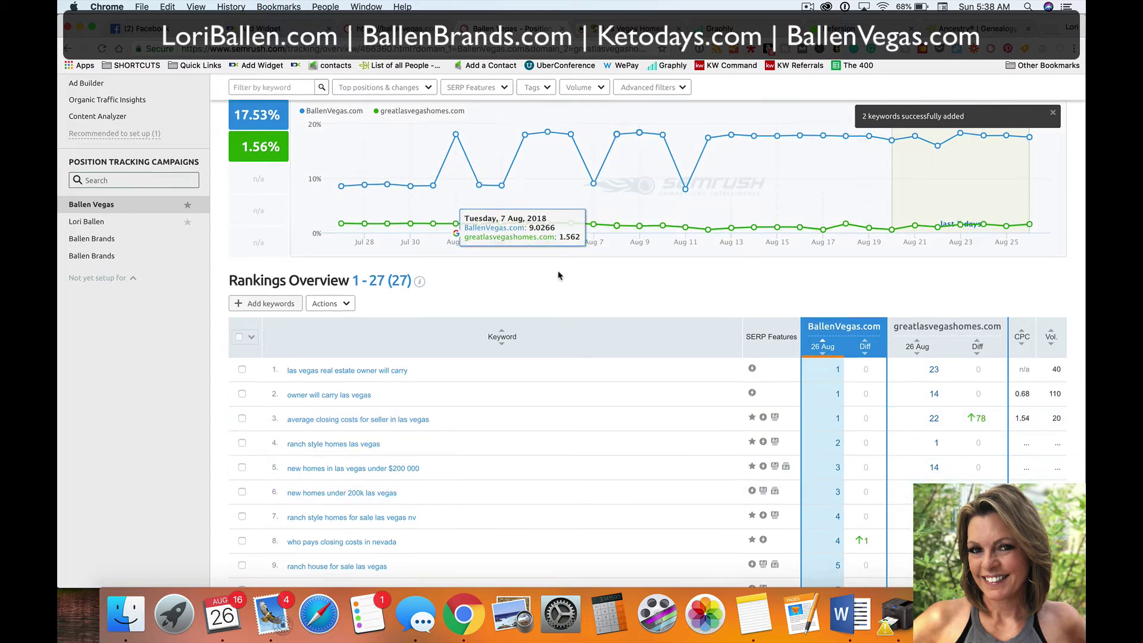
{"action": "scroll", "coordinate": [558, 274], "scroll_direction": "down", "scroll_amount": 2}
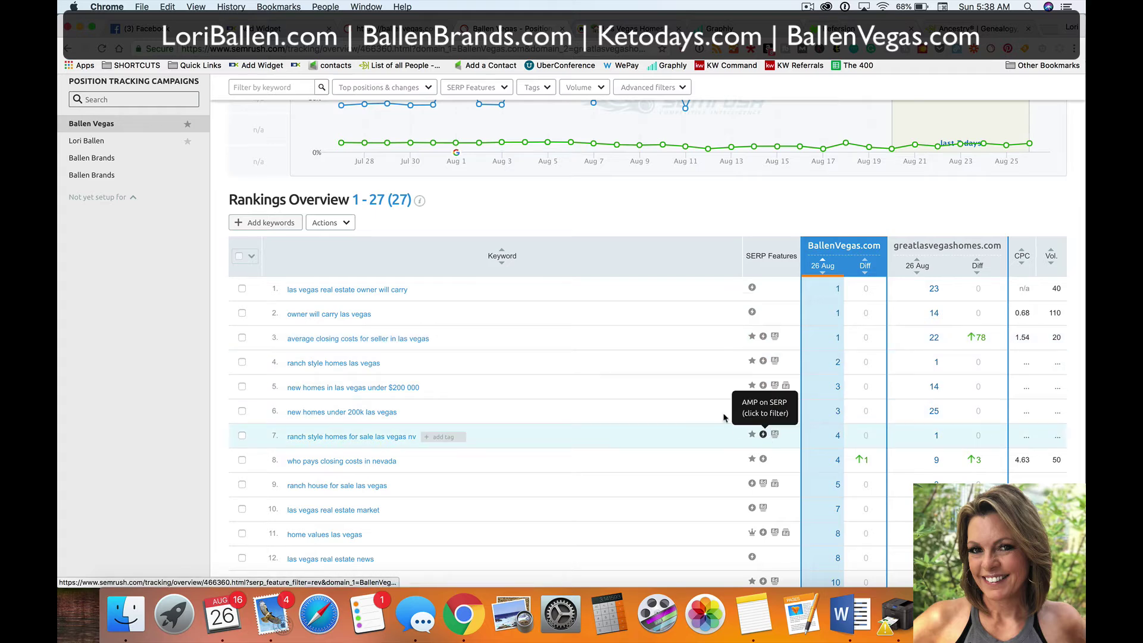
{"action": "scroll", "coordinate": [703, 387], "scroll_direction": "down", "scroll_amount": 2}
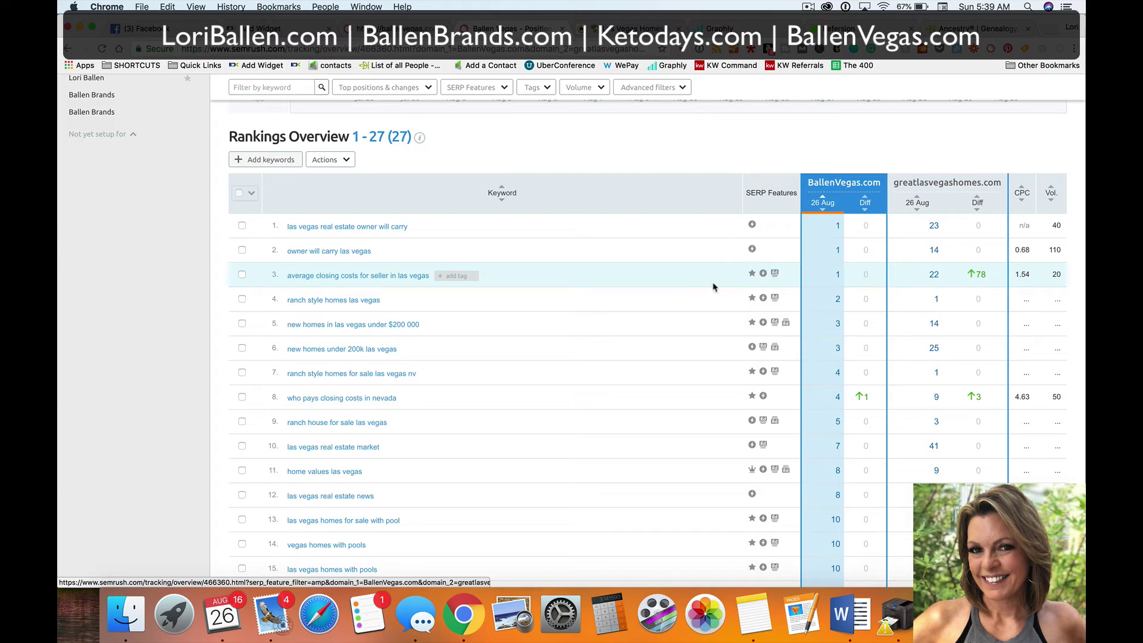
{"action": "scroll", "coordinate": [708, 375], "scroll_direction": "down", "scroll_amount": 1}
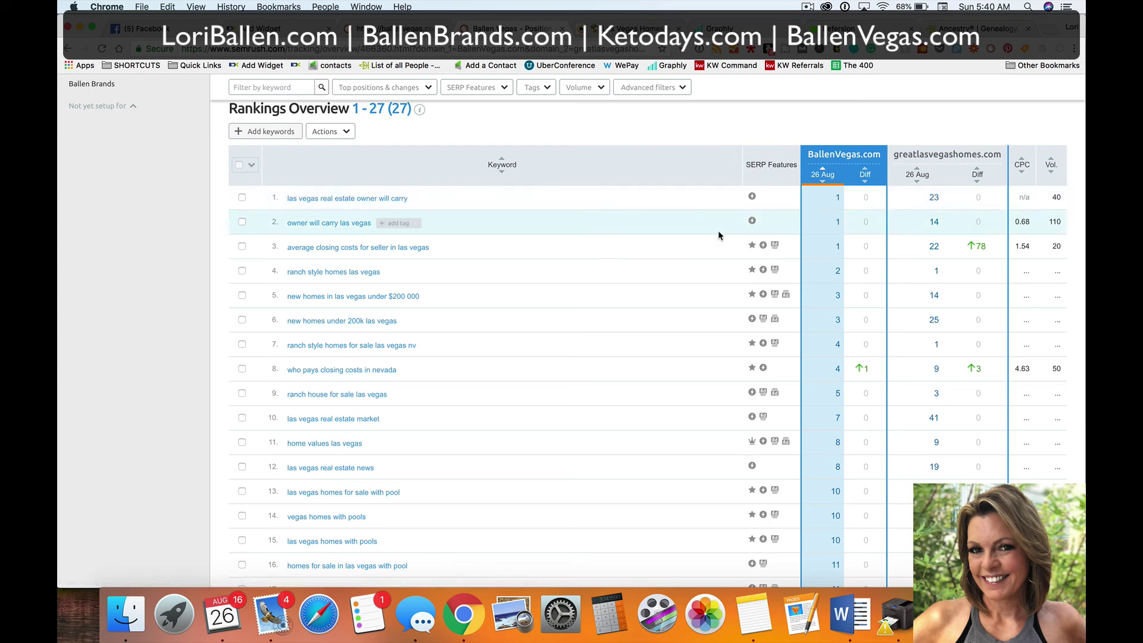
{"action": "scroll", "coordinate": [717, 235], "scroll_direction": "up", "scroll_amount": 3}
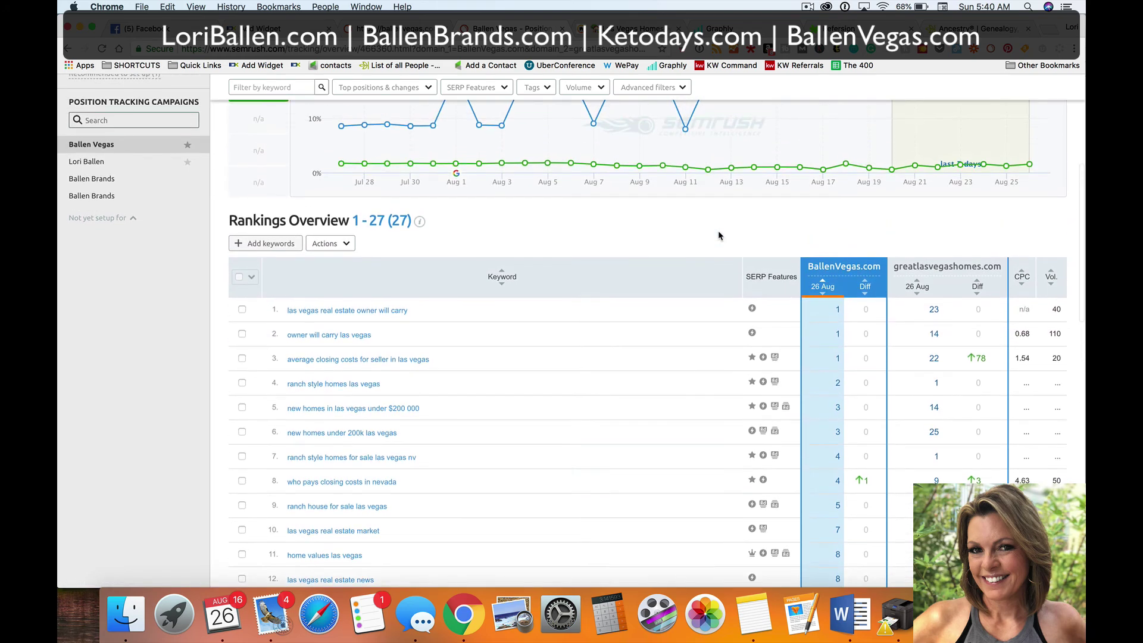
{"action": "scroll", "coordinate": [718, 231], "scroll_direction": "down", "scroll_amount": 2}
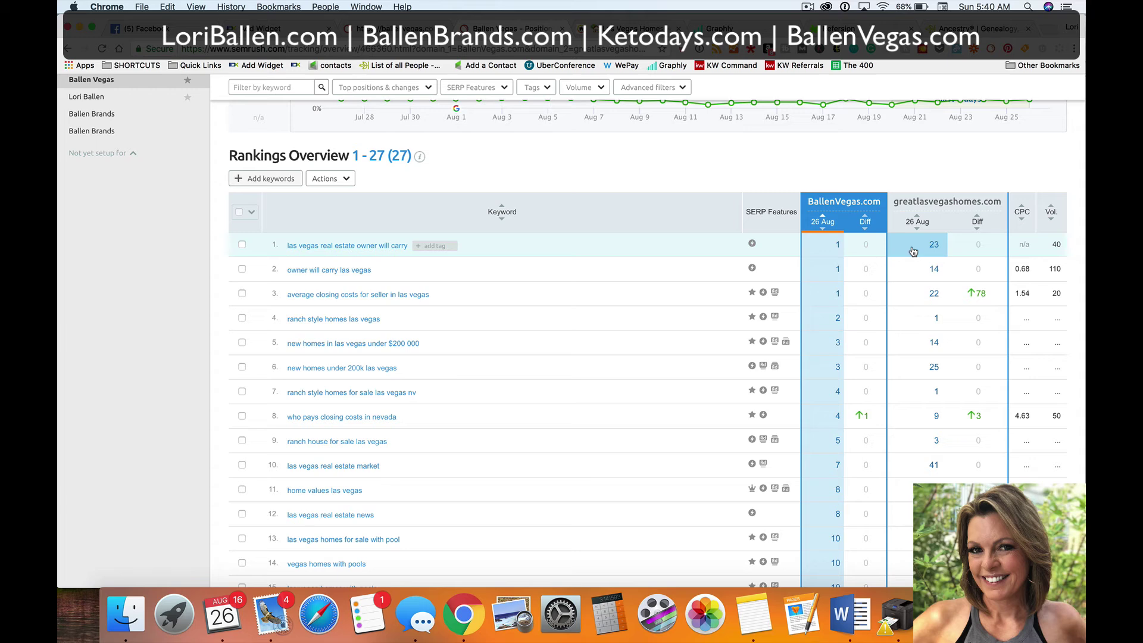
Review the entire tracked keyword list, comparing positions of BallenVegas.com and greatlasvegashomes.com, and return to the visibility trend
{"action": "scroll", "coordinate": [913, 251], "scroll_direction": "down", "scroll_amount": 8}
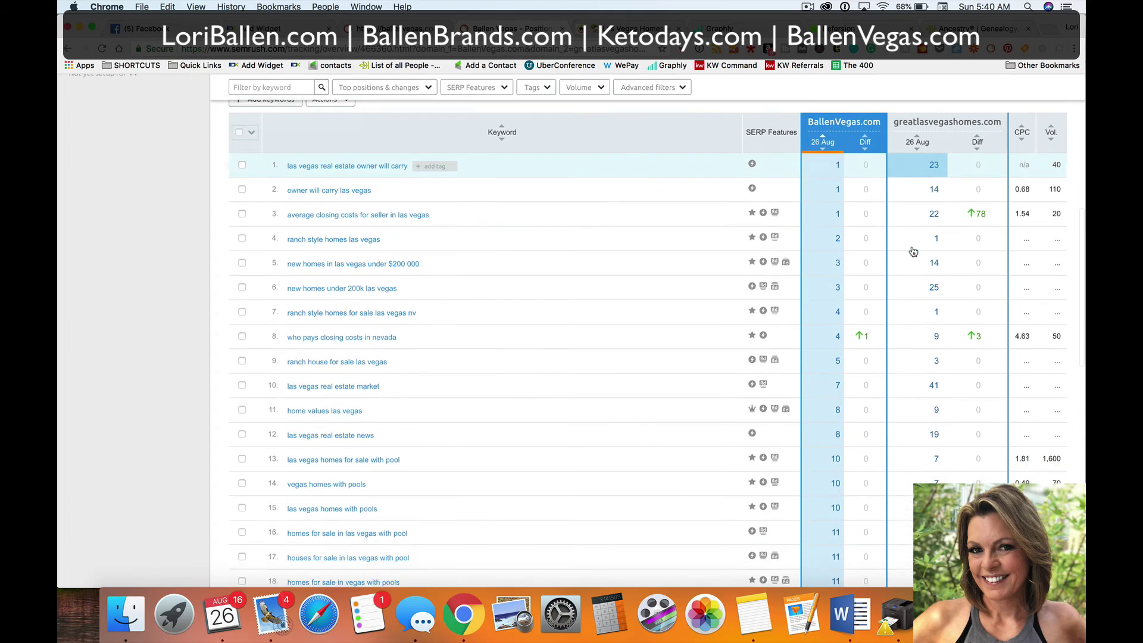
{"action": "scroll", "coordinate": [913, 251], "scroll_direction": "down", "scroll_amount": 6}
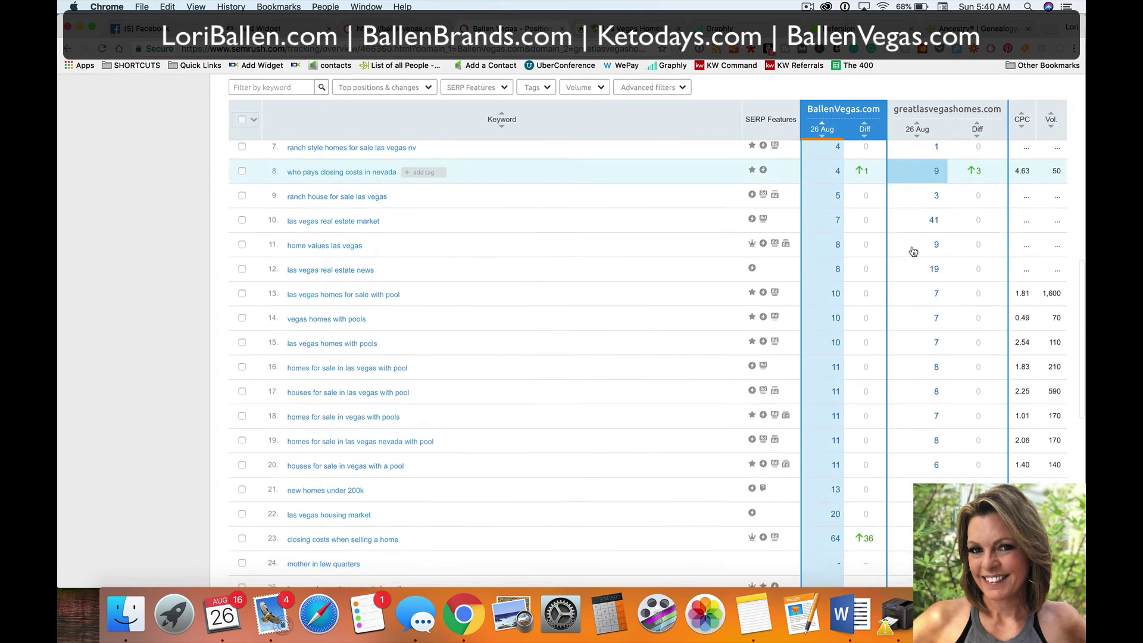
{"action": "scroll", "coordinate": [913, 251], "scroll_direction": "down", "scroll_amount": 4}
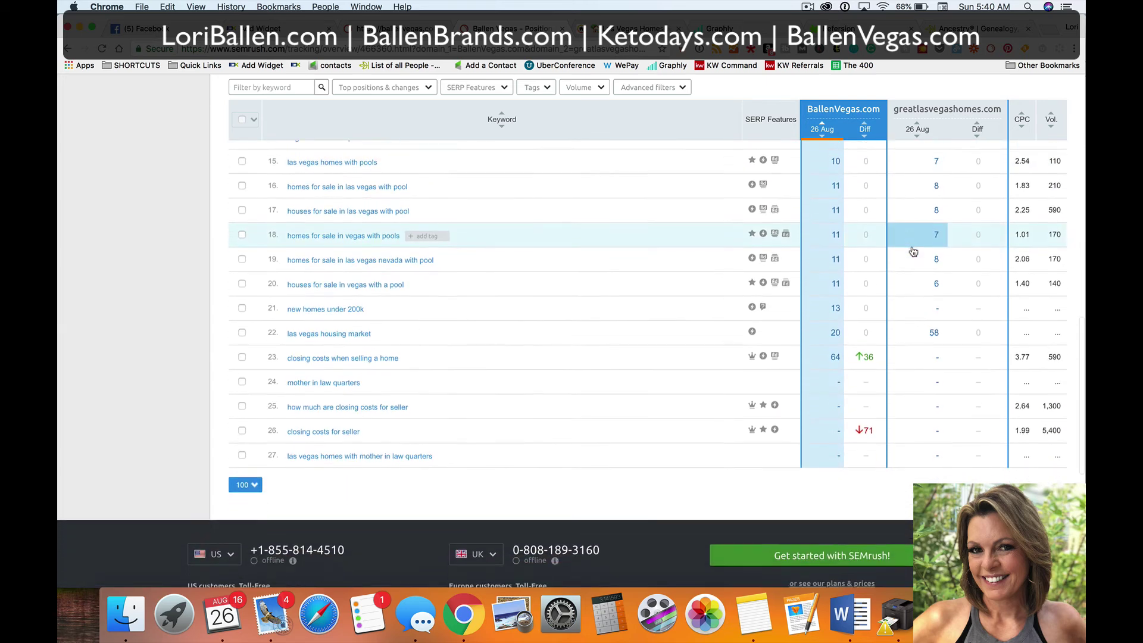
{"action": "scroll", "coordinate": [913, 251], "scroll_direction": "down", "scroll_amount": 1}
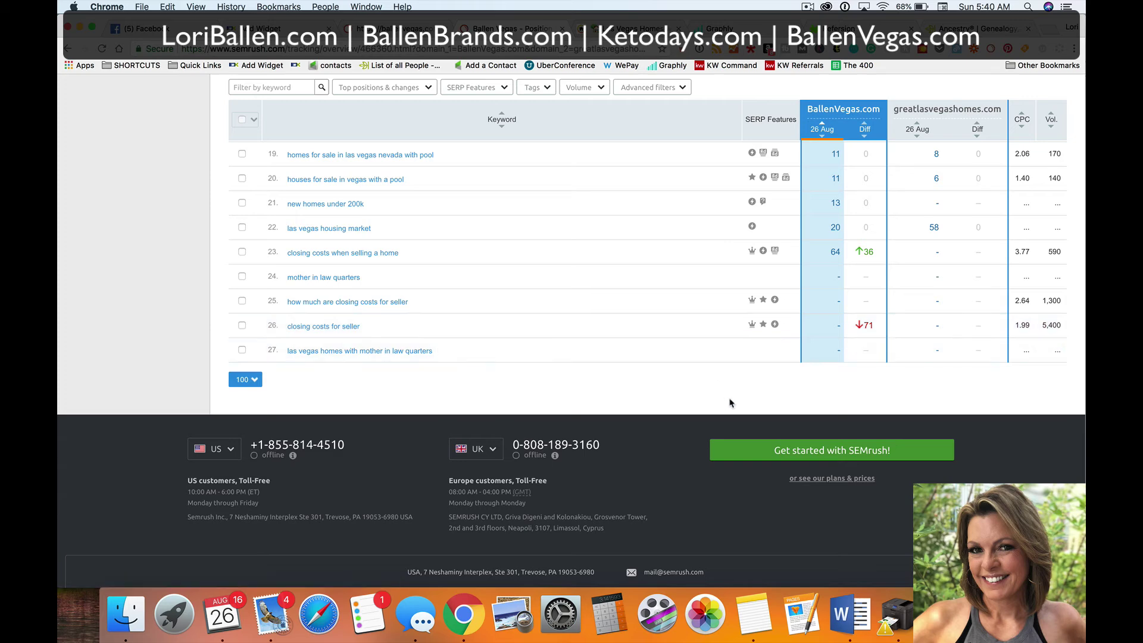
{"action": "scroll", "coordinate": [730, 401], "scroll_direction": "up", "scroll_amount": 2}
{"action": "scroll", "coordinate": [730, 403], "scroll_direction": "up", "scroll_amount": 1}
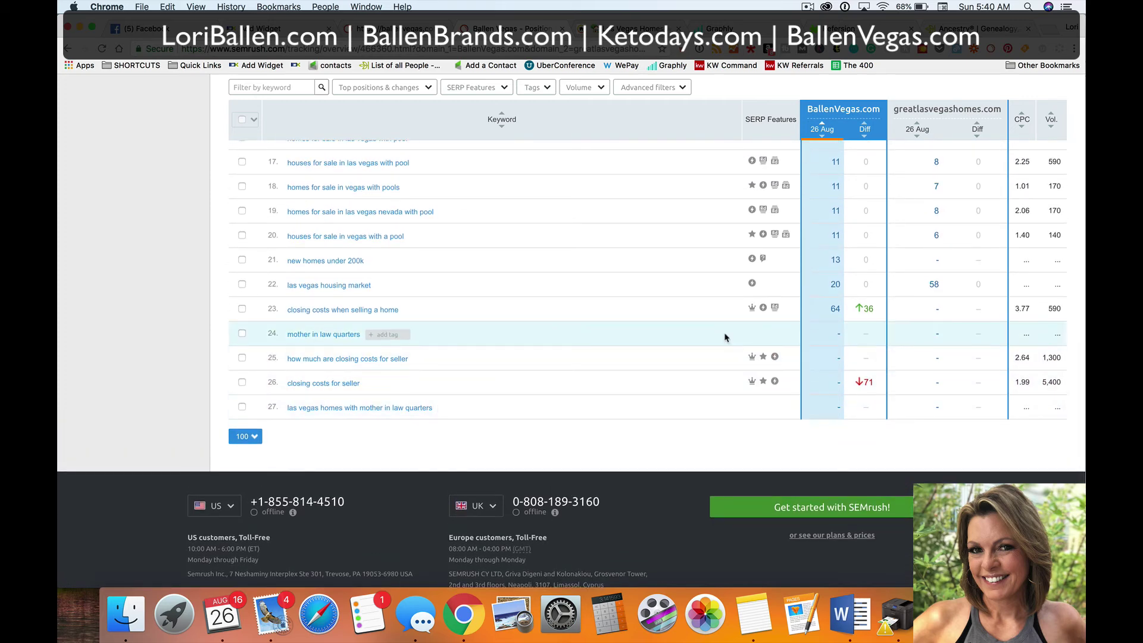
{"action": "scroll", "coordinate": [720, 355], "scroll_direction": "up", "scroll_amount": 3}
{"action": "scroll", "coordinate": [718, 353], "scroll_direction": "up", "scroll_amount": 3}
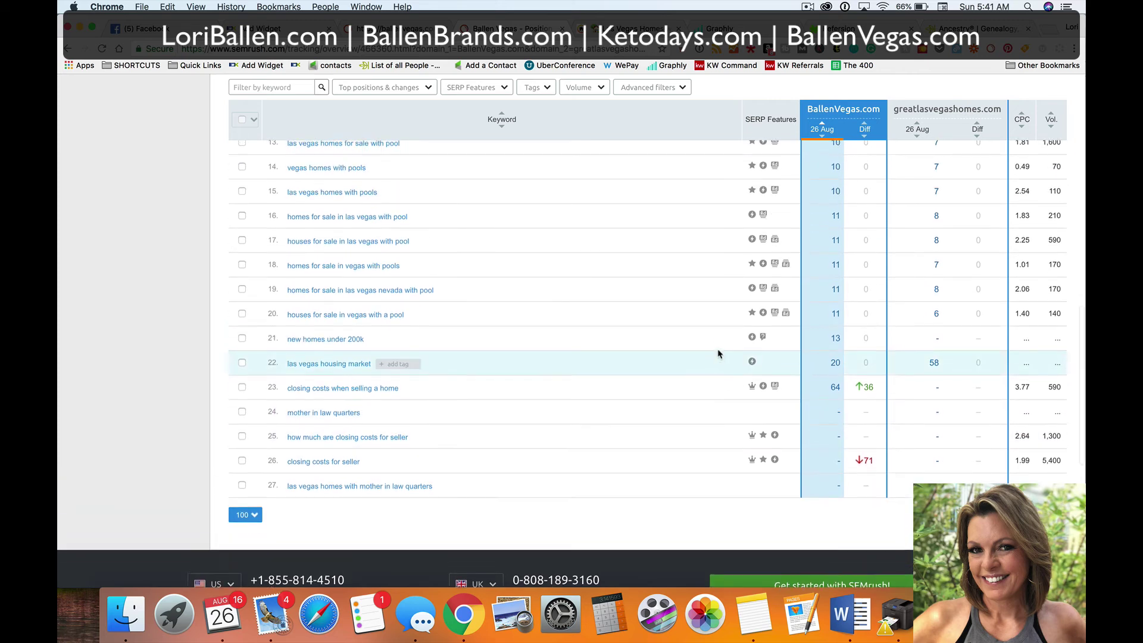
{"action": "scroll", "coordinate": [718, 354], "scroll_direction": "up", "scroll_amount": 10}
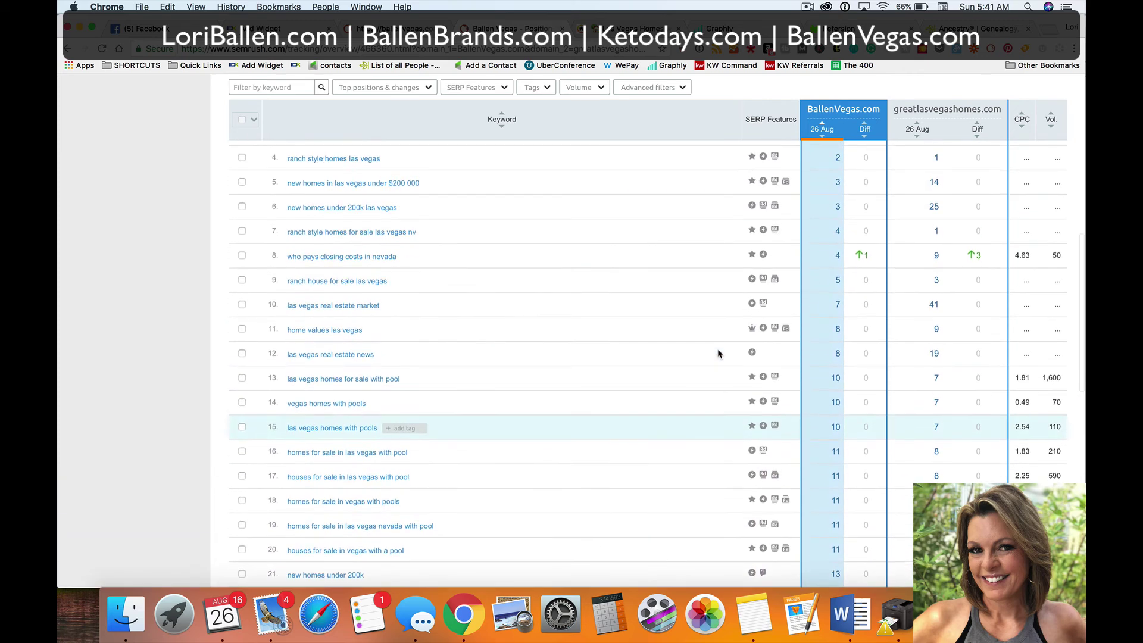
{"action": "scroll", "coordinate": [718, 354], "scroll_direction": "up", "scroll_amount": 10}
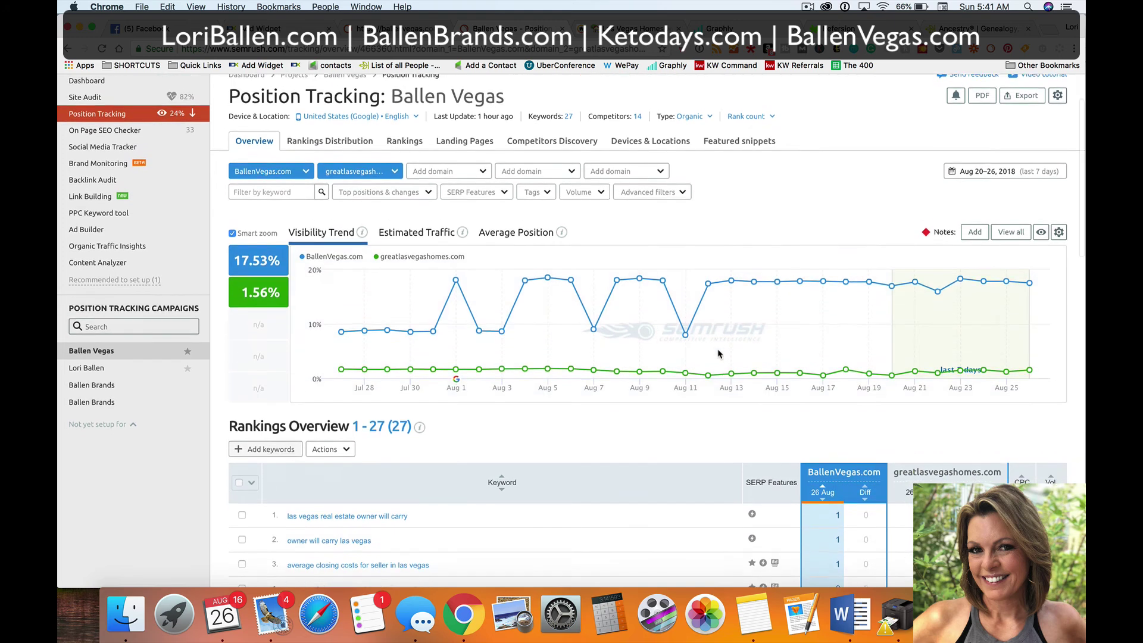
{"action": "scroll", "coordinate": [719, 354], "scroll_direction": "down", "scroll_amount": 3}
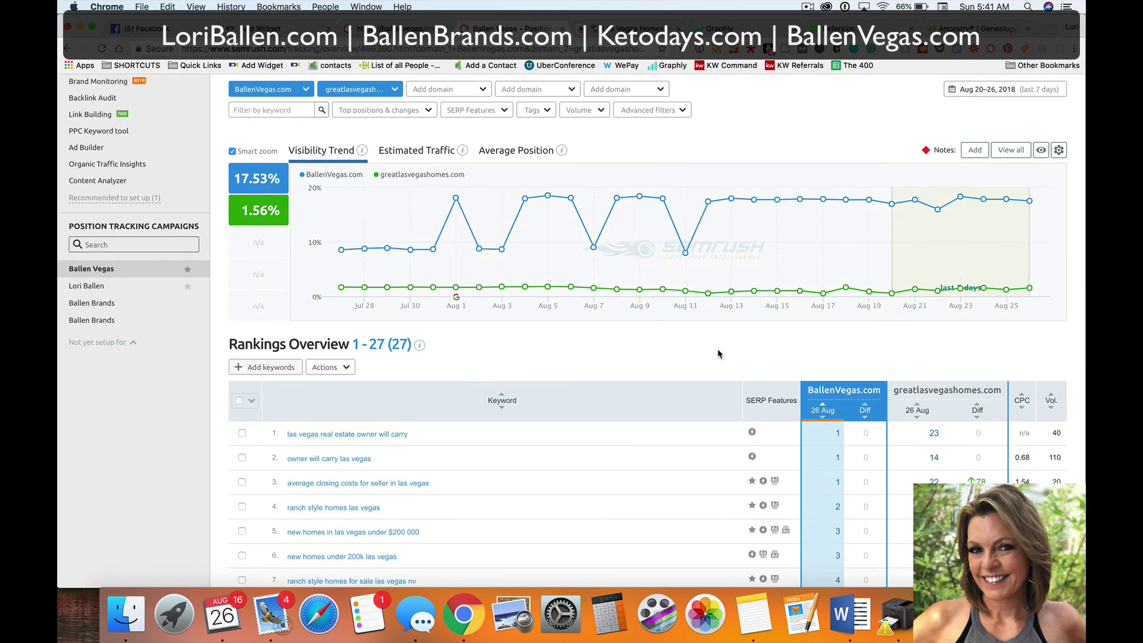
Check the position and change filter options, and filter the tracked keywords to those with a featured snippet on the SERP
{"action": "left_click", "coordinate": [386, 112]}
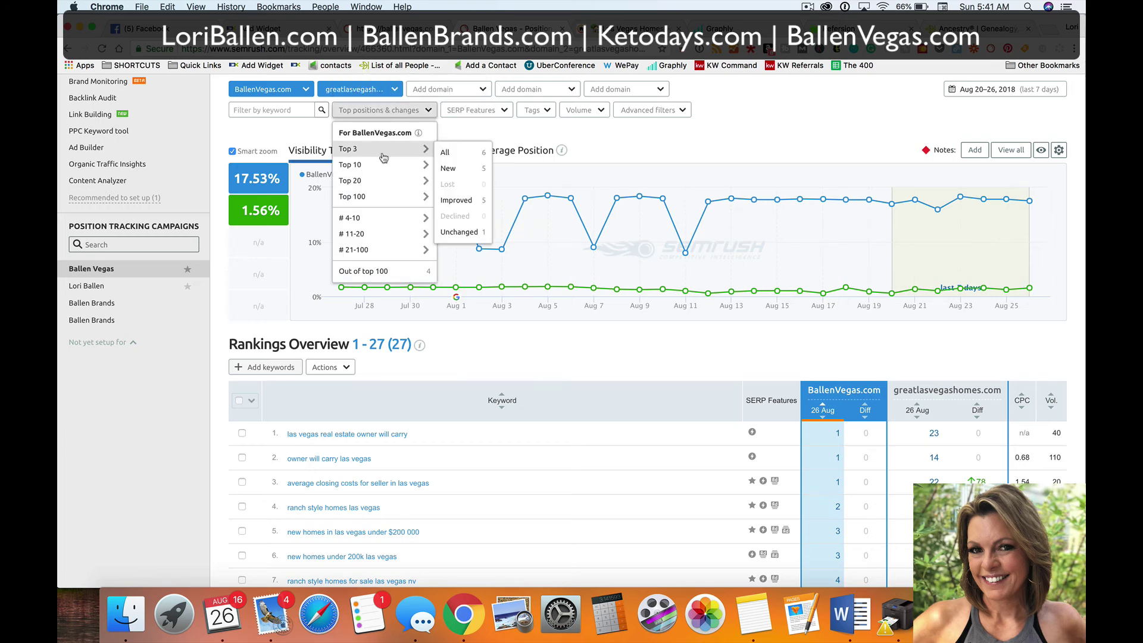
{"action": "mouse_move", "coordinate": [403, 154]}
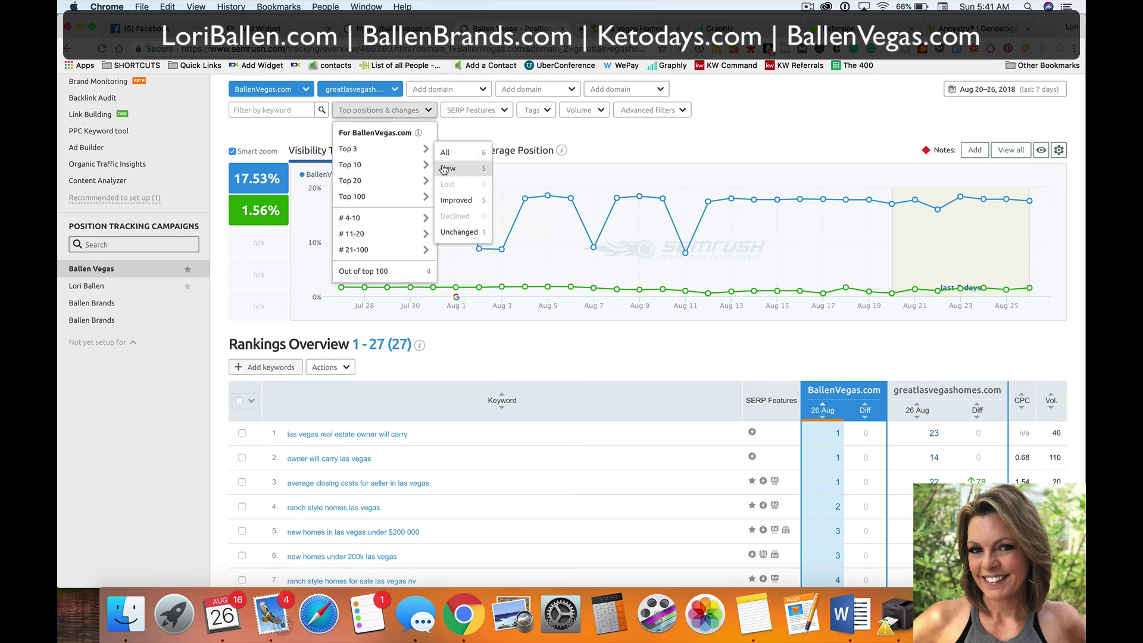
{"action": "mouse_move", "coordinate": [408, 241]}
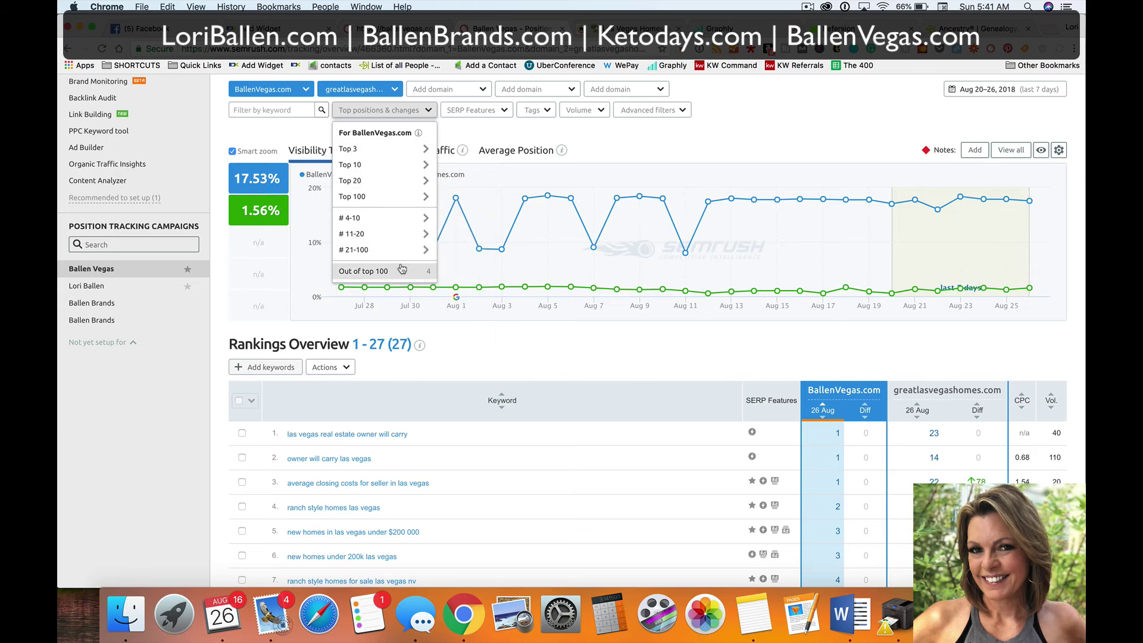
{"action": "left_click", "coordinate": [499, 112]}
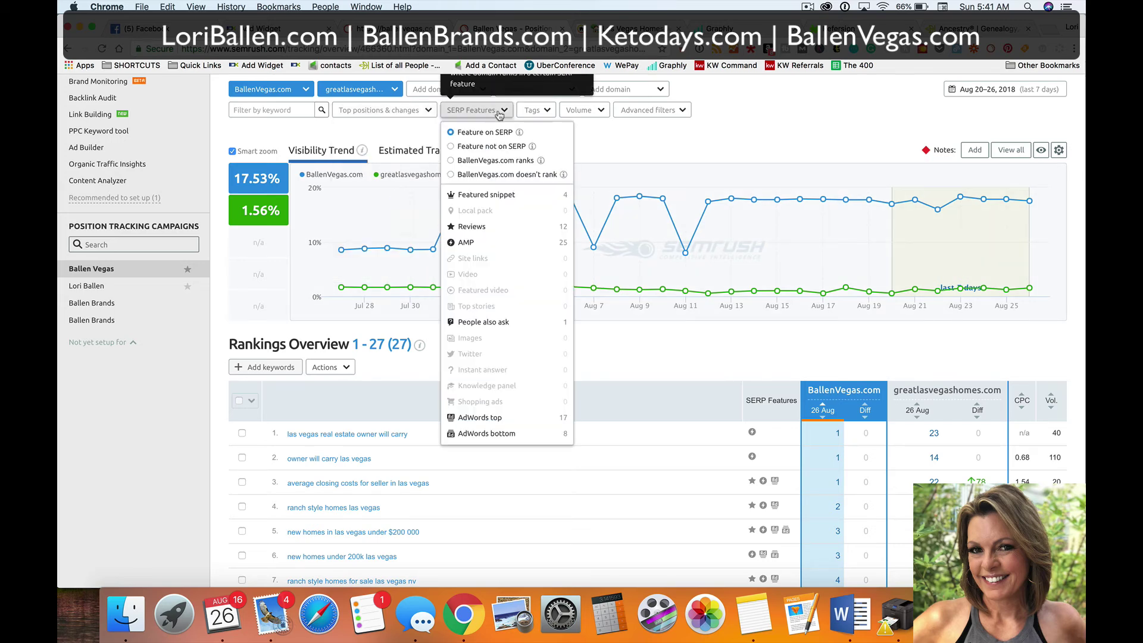
{"action": "left_click", "coordinate": [500, 198]}
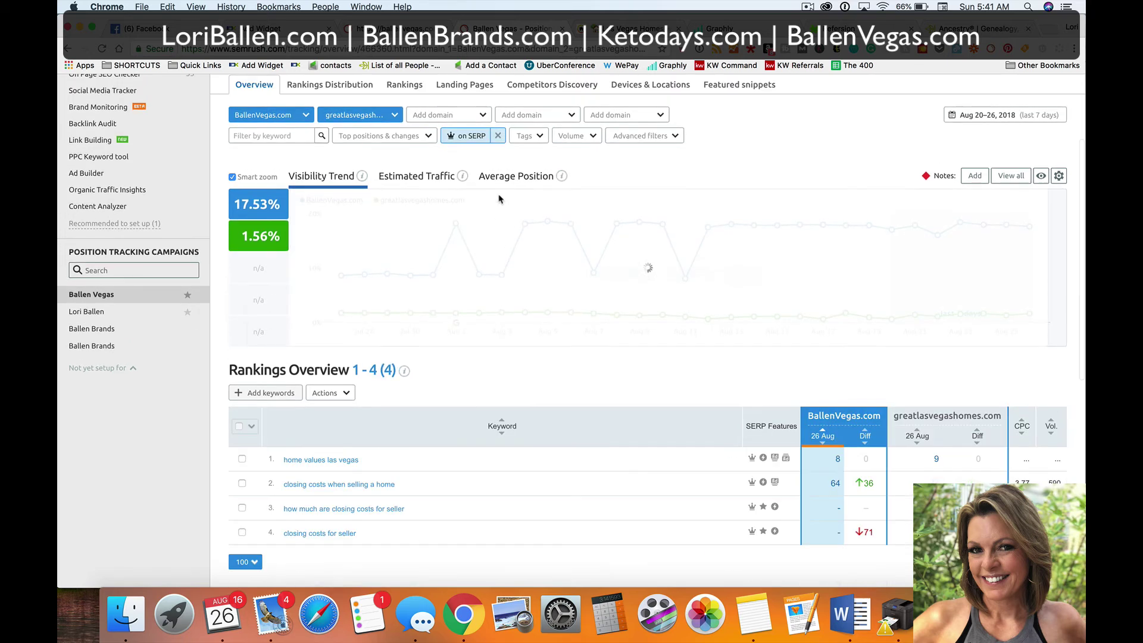
Review the filtered keywords' SERP features and rankings along with their visibility trend
{"action": "scroll", "coordinate": [501, 330], "scroll_direction": "down", "scroll_amount": 5}
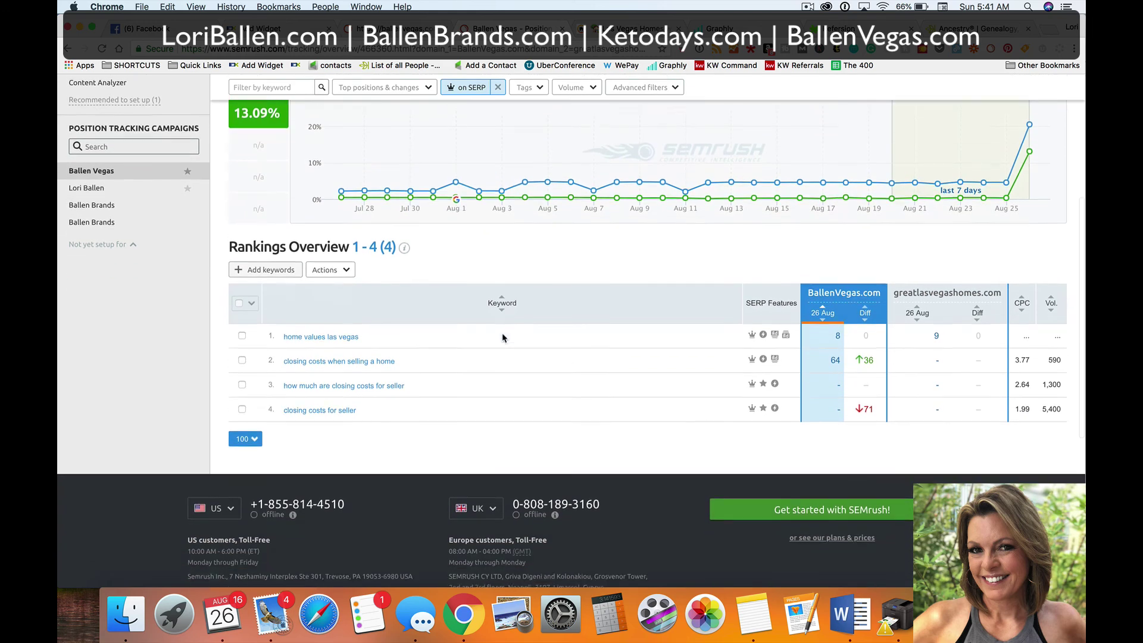
{"action": "scroll", "coordinate": [502, 338], "scroll_direction": "down", "scroll_amount": 3}
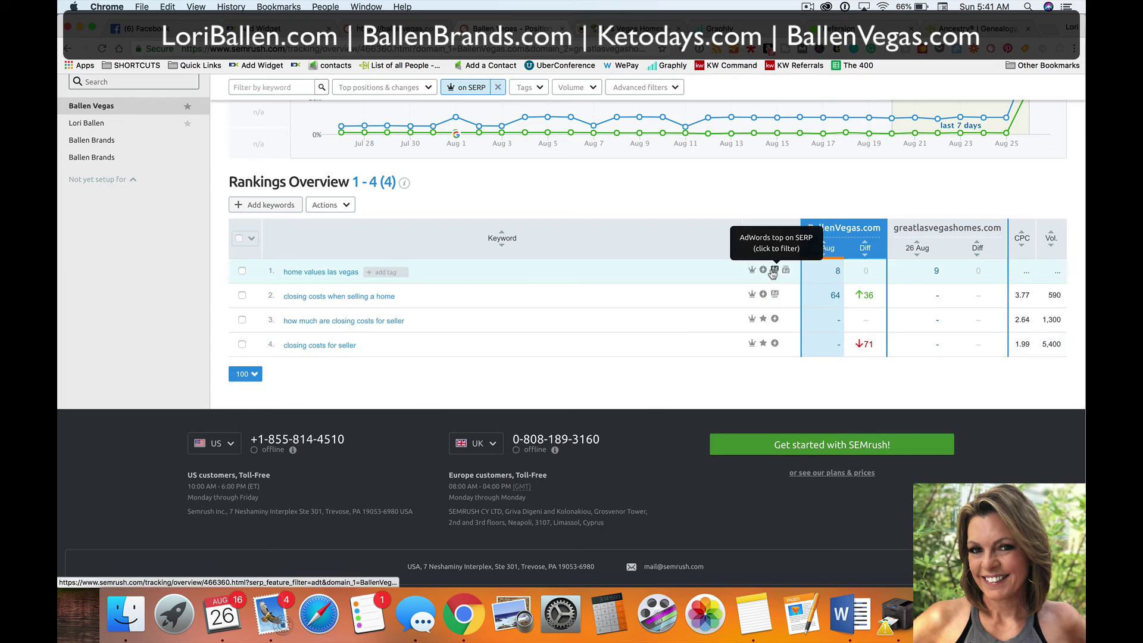
{"action": "scroll", "coordinate": [684, 342], "scroll_direction": "up", "scroll_amount": 1}
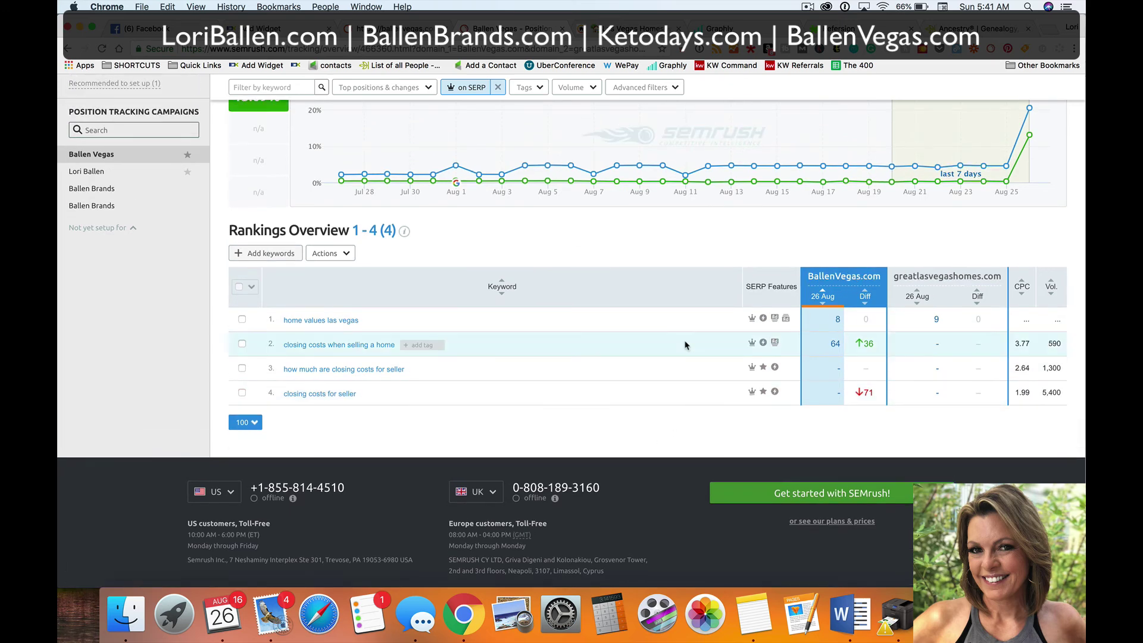
{"action": "scroll", "coordinate": [685, 346], "scroll_direction": "down", "scroll_amount": 1}
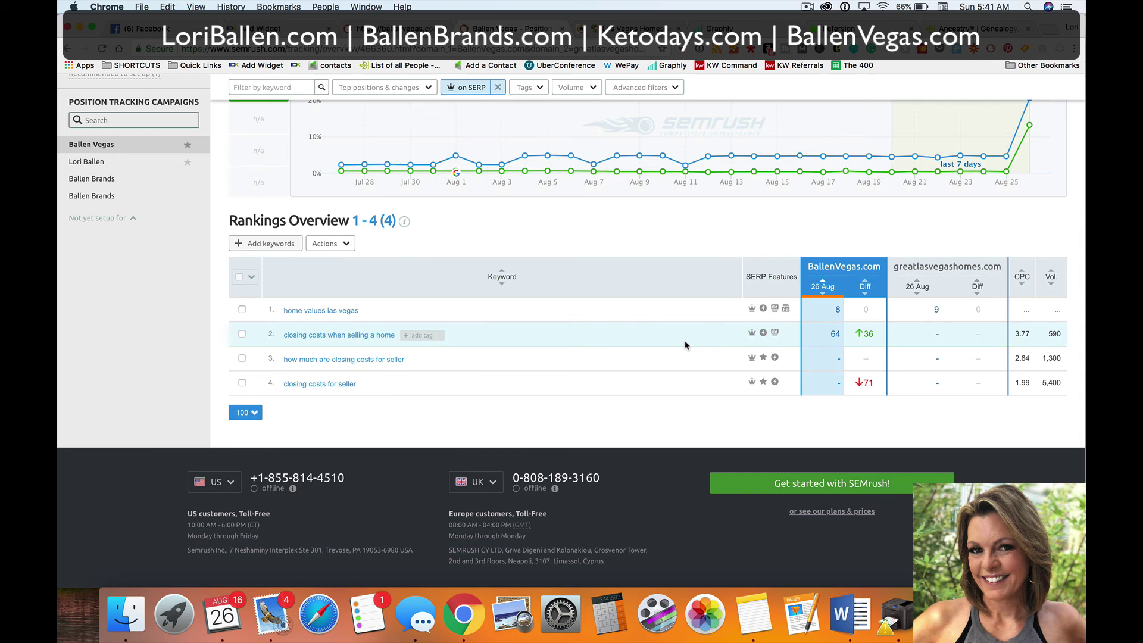
{"action": "scroll", "coordinate": [685, 345], "scroll_direction": "up", "scroll_amount": 5}
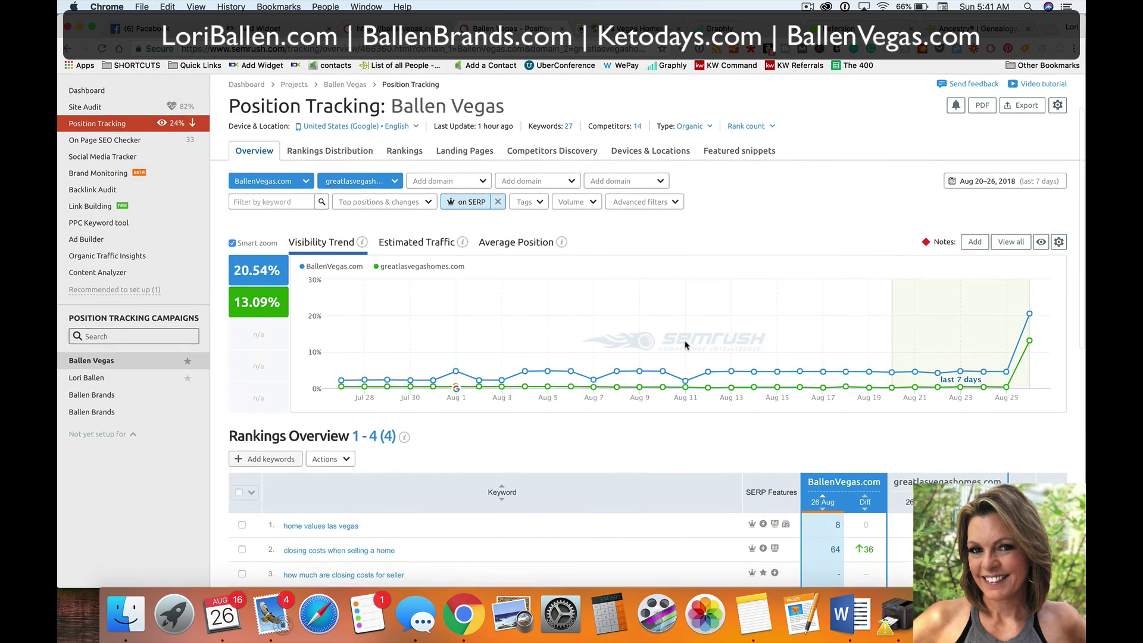
{"action": "scroll", "coordinate": [684, 345], "scroll_direction": "up", "scroll_amount": 1}
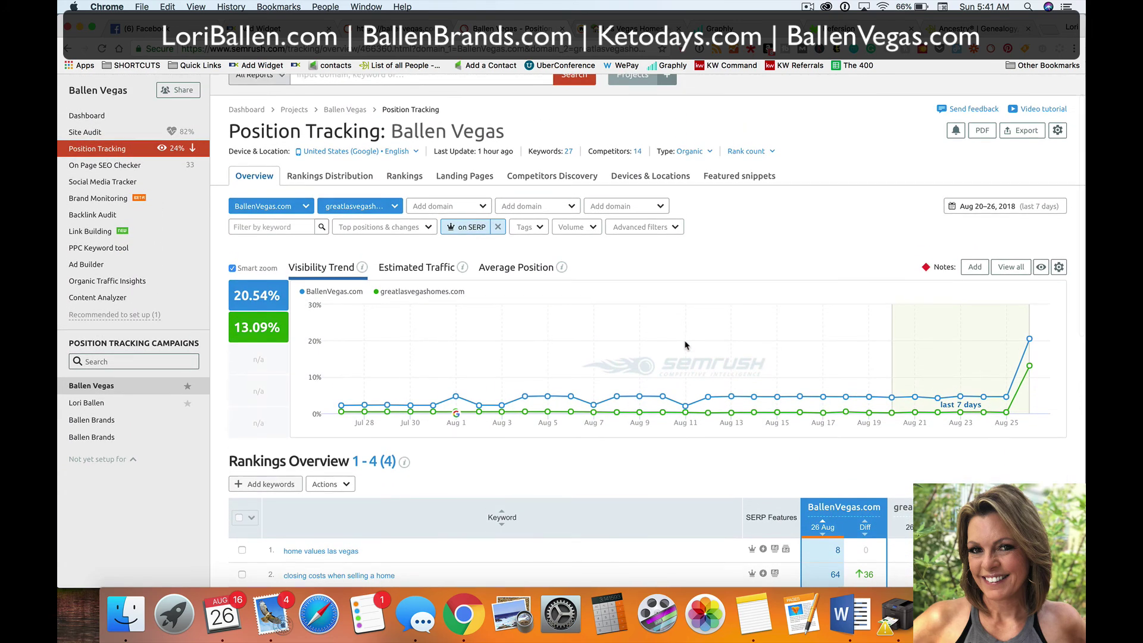
Open the Featured snippets report and examine the opportunity keywords and the URLs that hold their snippets
{"action": "scroll", "coordinate": [685, 345], "scroll_direction": "down", "scroll_amount": 2}
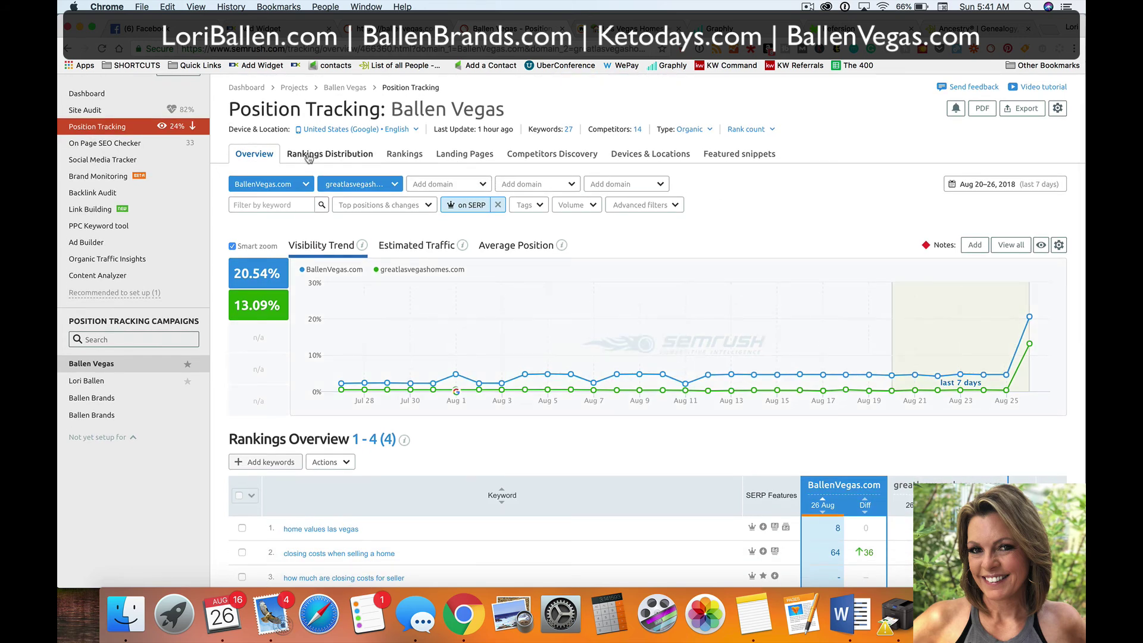
{"action": "left_click", "coordinate": [754, 158]}
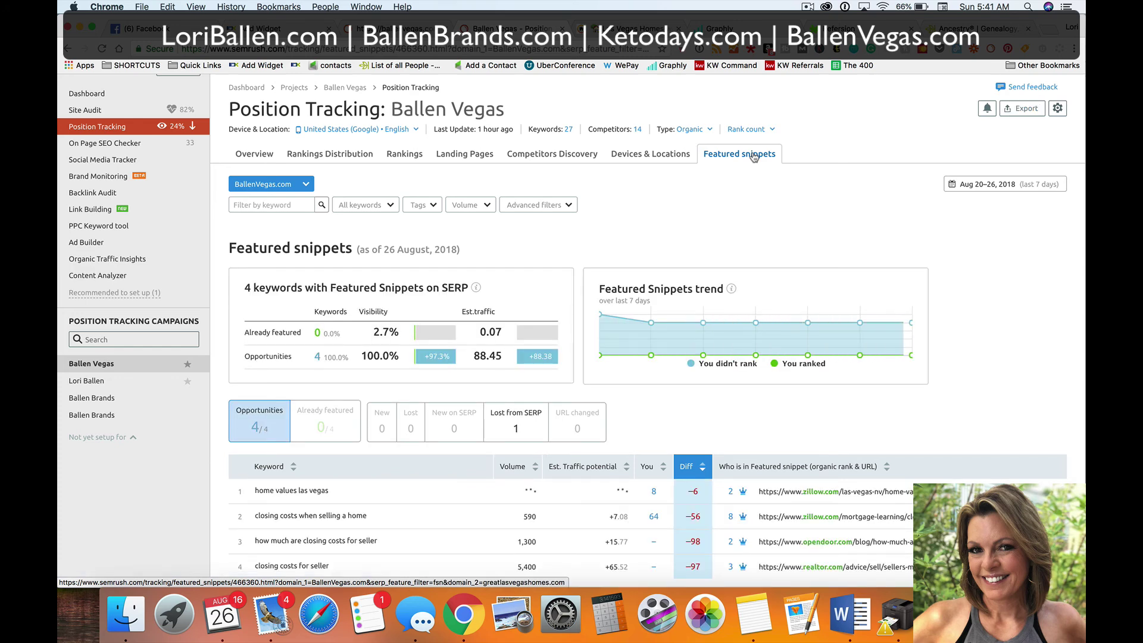
{"action": "scroll", "coordinate": [773, 238], "scroll_direction": "down", "scroll_amount": 5}
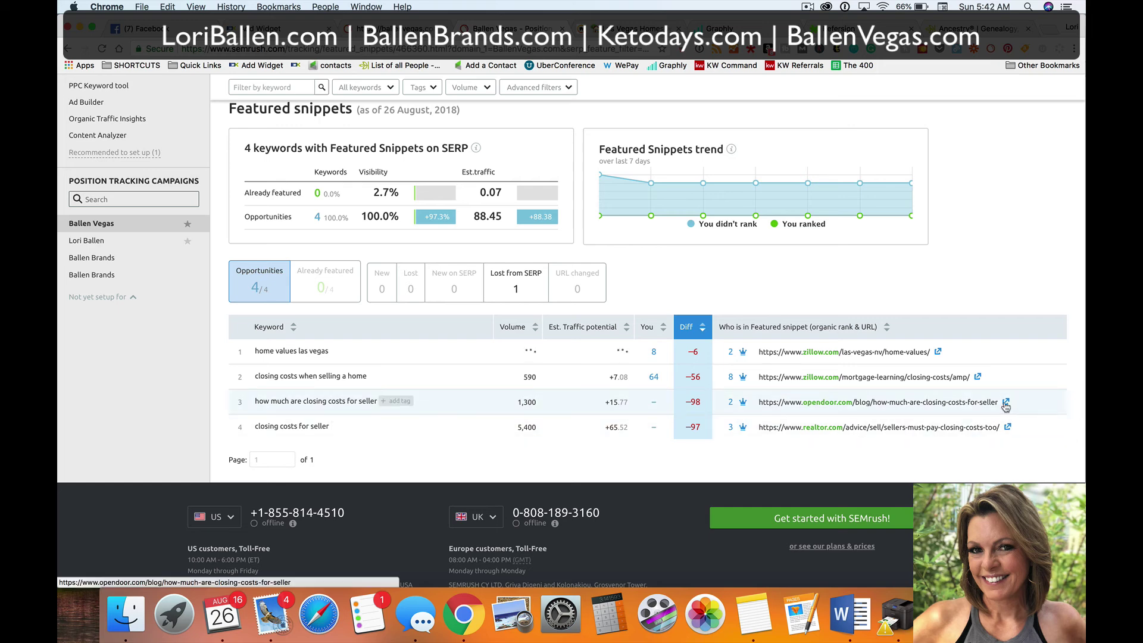
Return to the Rankings report and remove the featured snippet SERP filter to list all tracked keywords
{"action": "scroll", "coordinate": [897, 403], "scroll_direction": "up", "scroll_amount": 2}
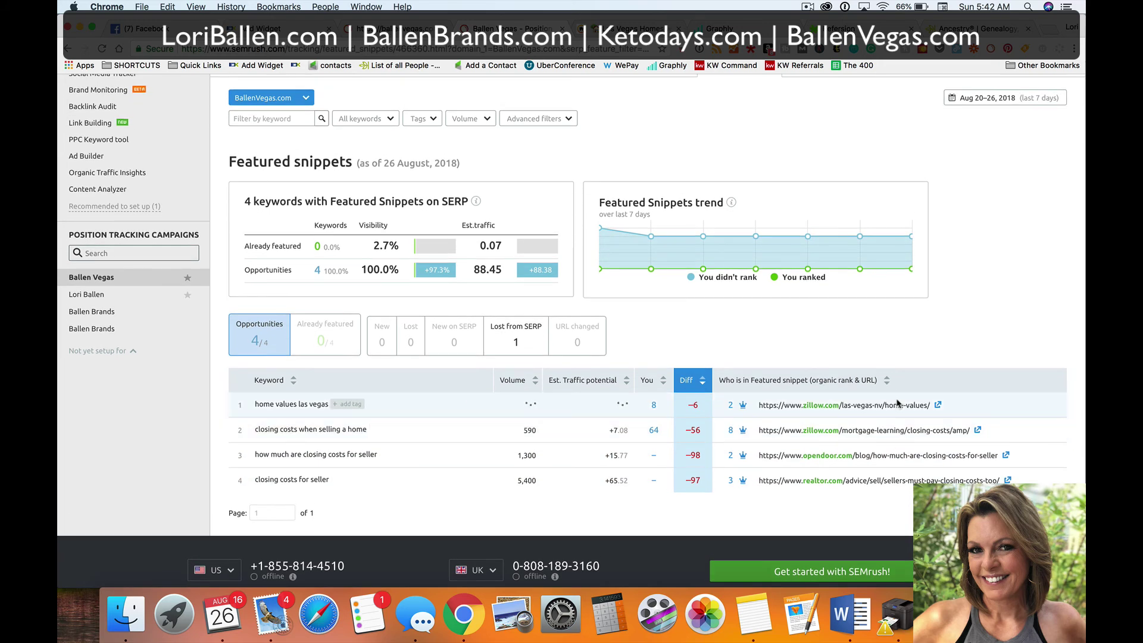
{"action": "scroll", "coordinate": [897, 403], "scroll_direction": "up", "scroll_amount": 4}
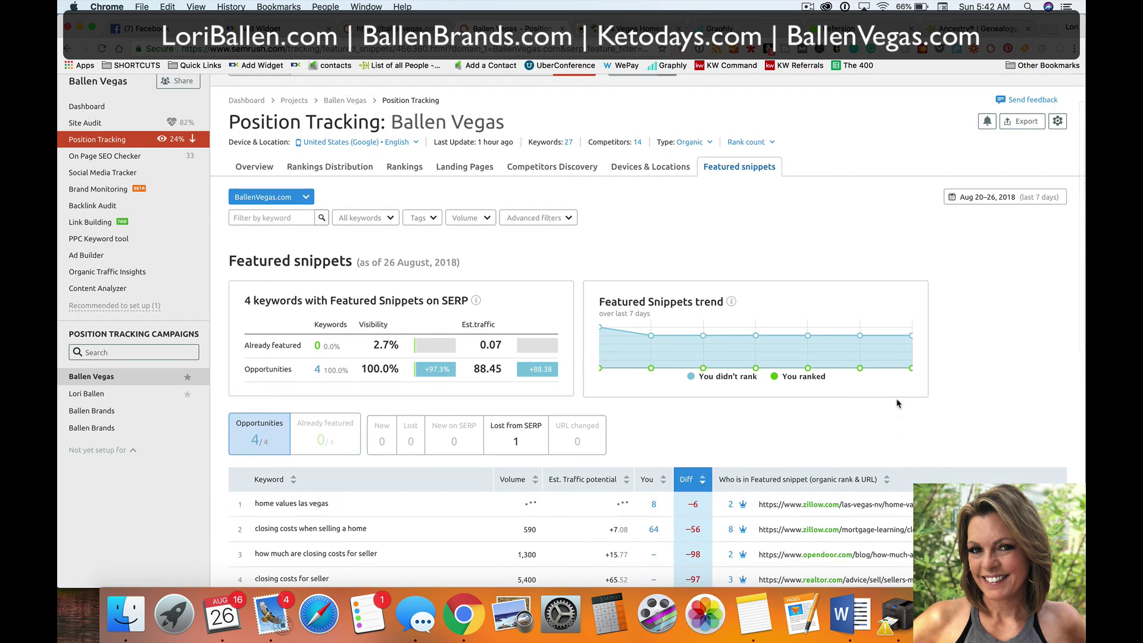
{"action": "scroll", "coordinate": [897, 404], "scroll_direction": "up", "scroll_amount": 1}
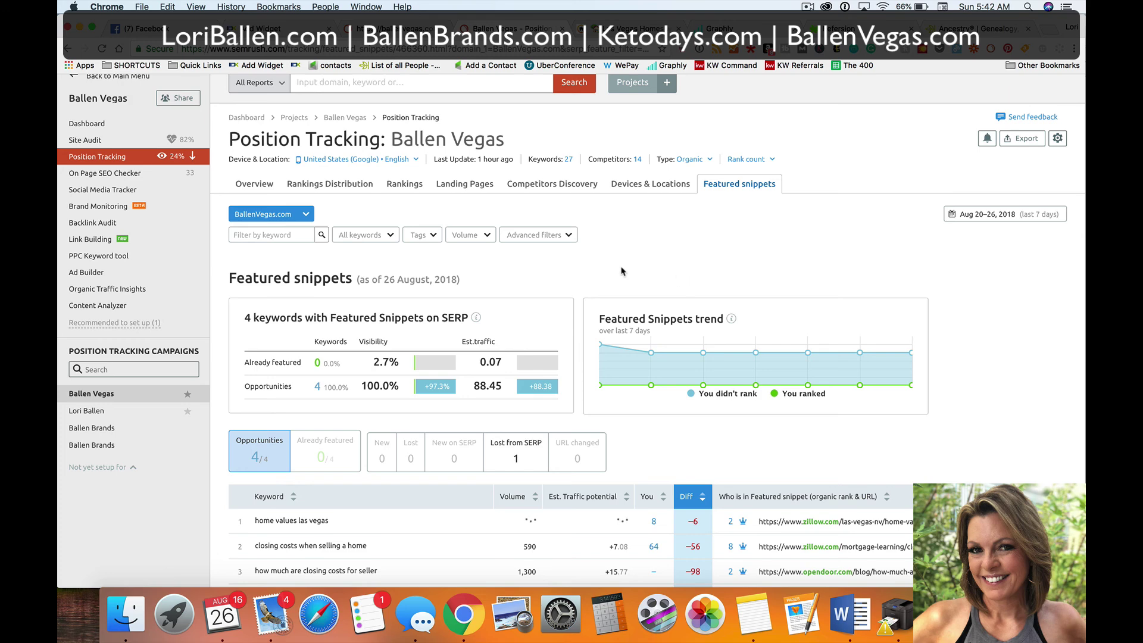
{"action": "left_click", "coordinate": [404, 184]}
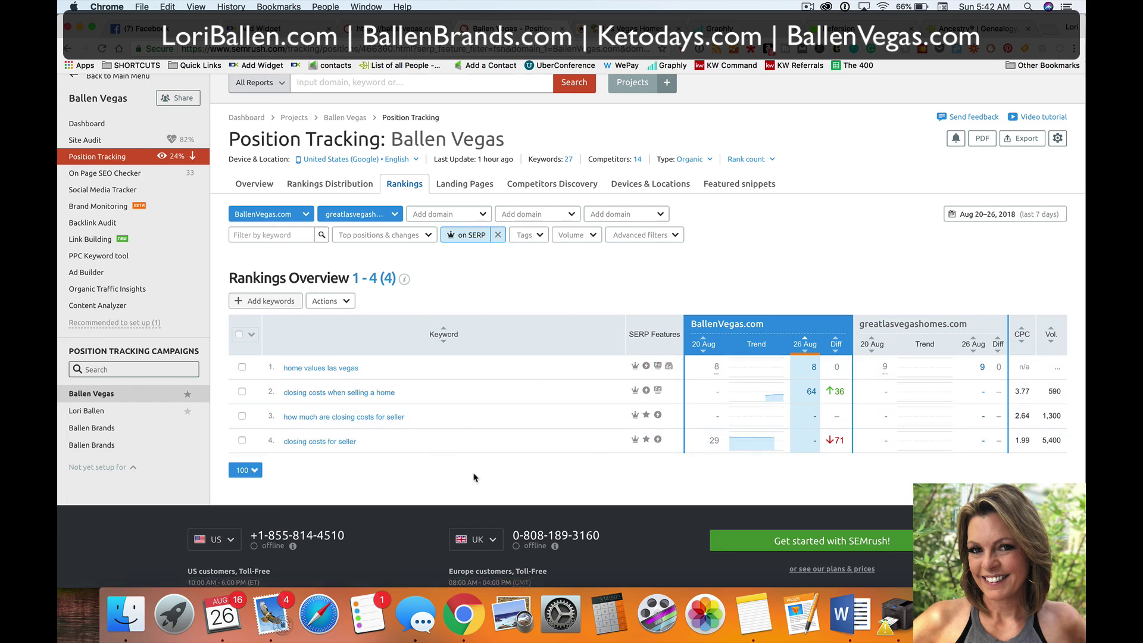
{"action": "left_click", "coordinate": [497, 236]}
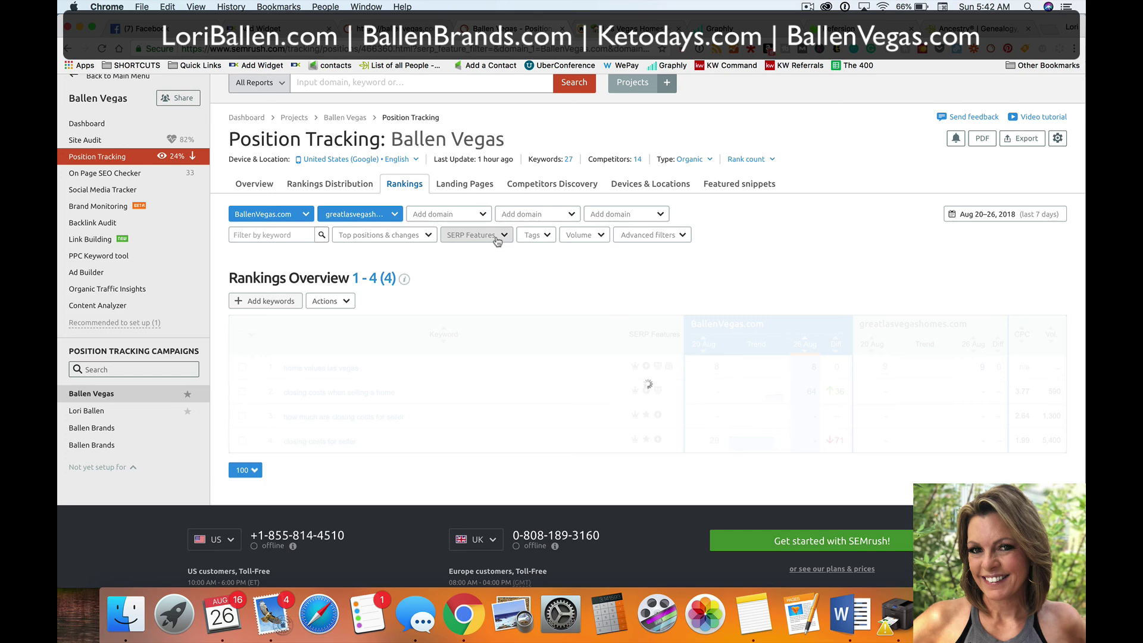
{"action": "scroll", "coordinate": [624, 307], "scroll_direction": "down", "scroll_amount": 2}
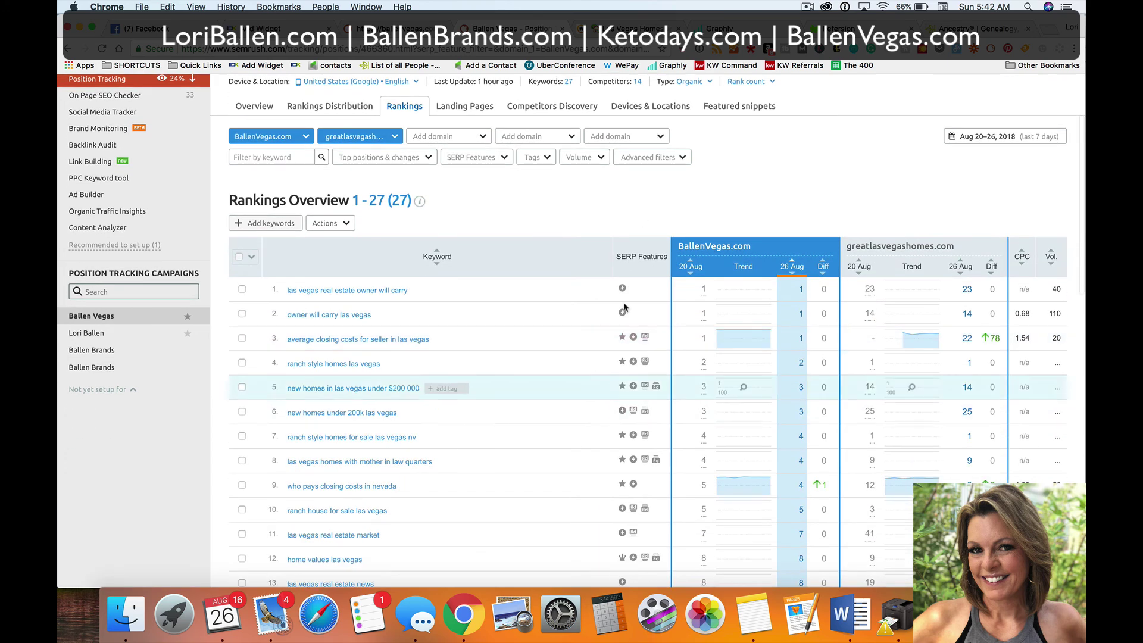
Reopen the Featured snippets report and look over its opportunity keywords and summary once more
{"action": "scroll", "coordinate": [623, 307], "scroll_direction": "up", "scroll_amount": 2}
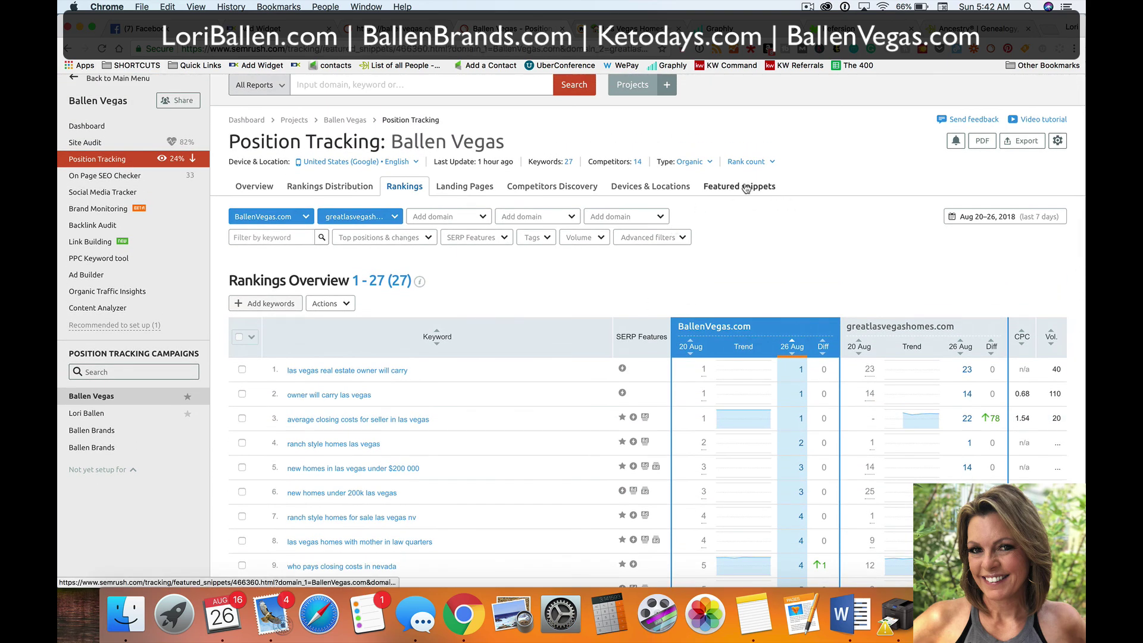
{"action": "left_click", "coordinate": [746, 188]}
{"action": "scroll", "coordinate": [654, 297], "scroll_direction": "down", "scroll_amount": 5}
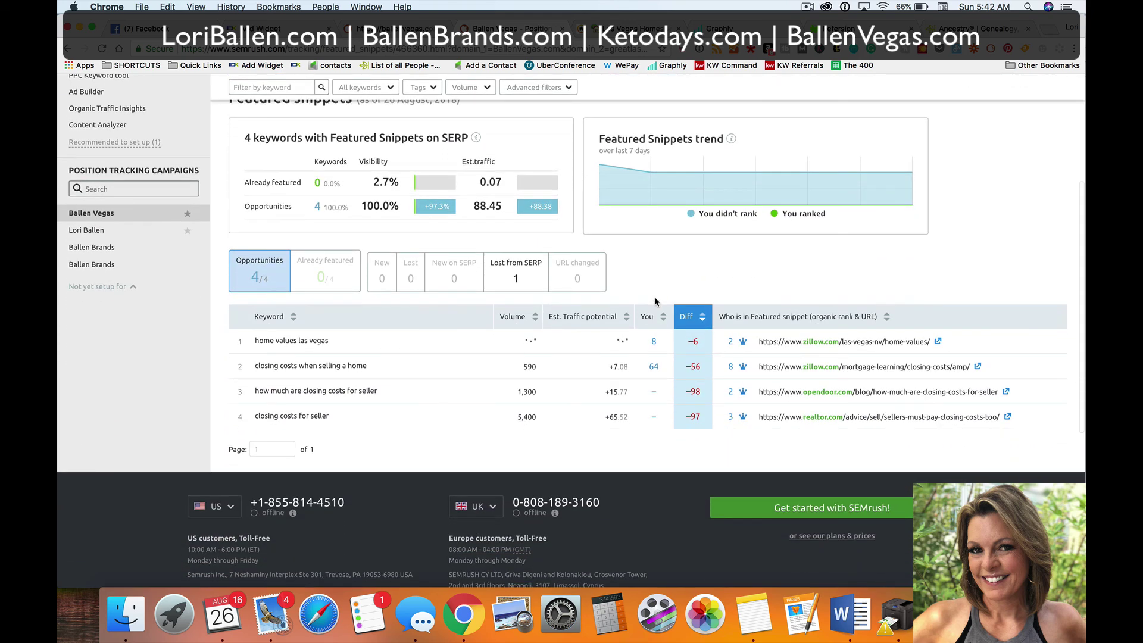
{"action": "scroll", "coordinate": [654, 296], "scroll_direction": "up", "scroll_amount": 6}
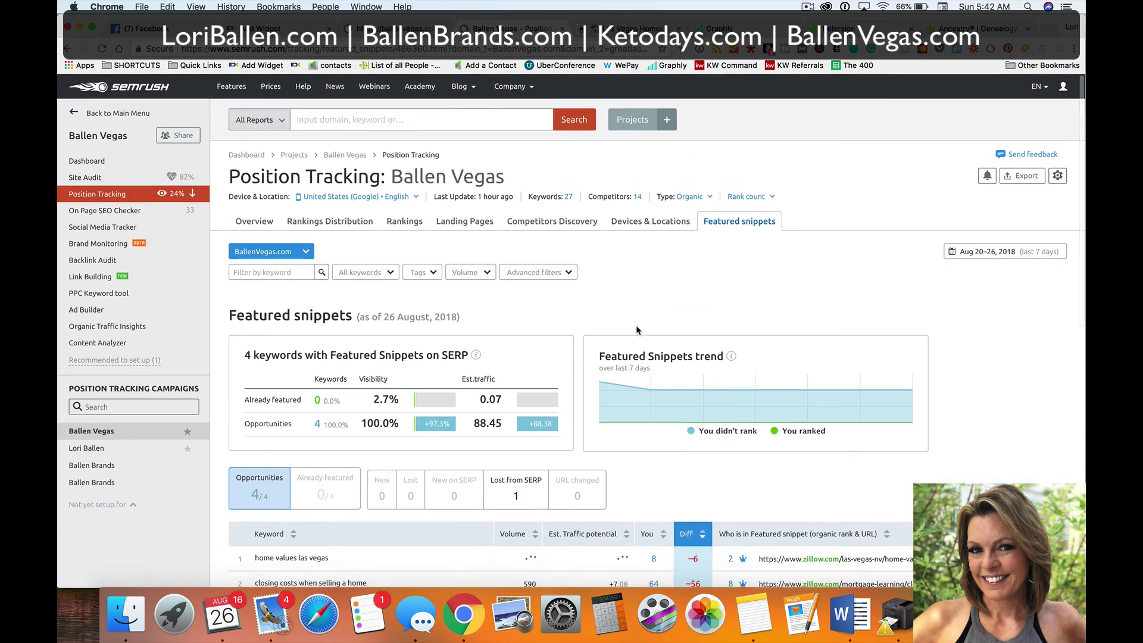